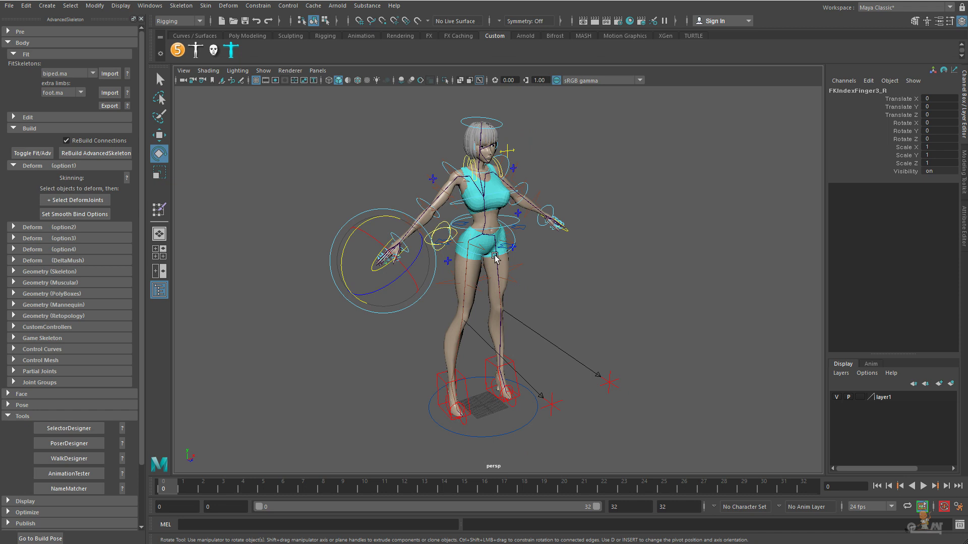
- Toggle the rig to its fit skeleton and delete the existing advanced rig
{"action": "right_click_drag", "start_coordinate": [495, 258], "coordinate": [549, 287], "text": "alt"}
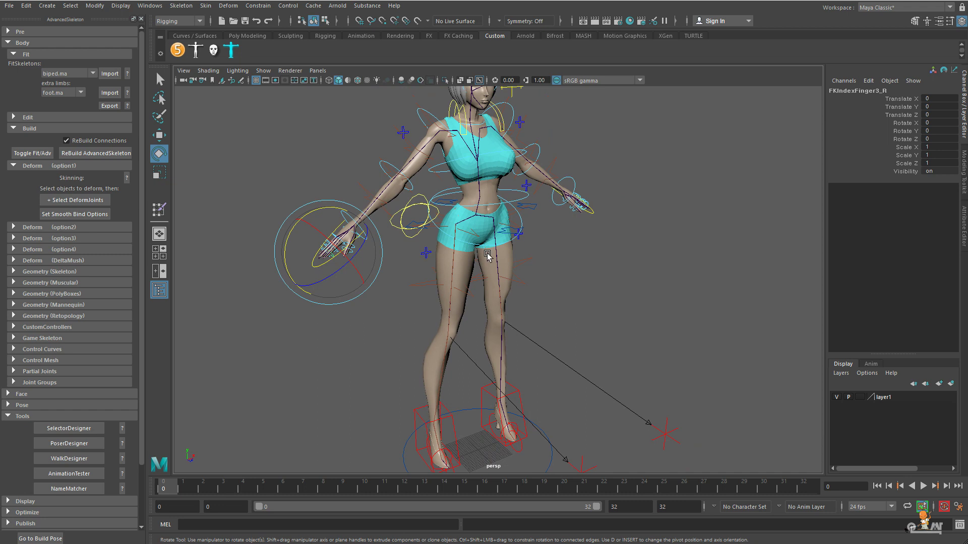
{"action": "left_click", "coordinate": [38, 152]}
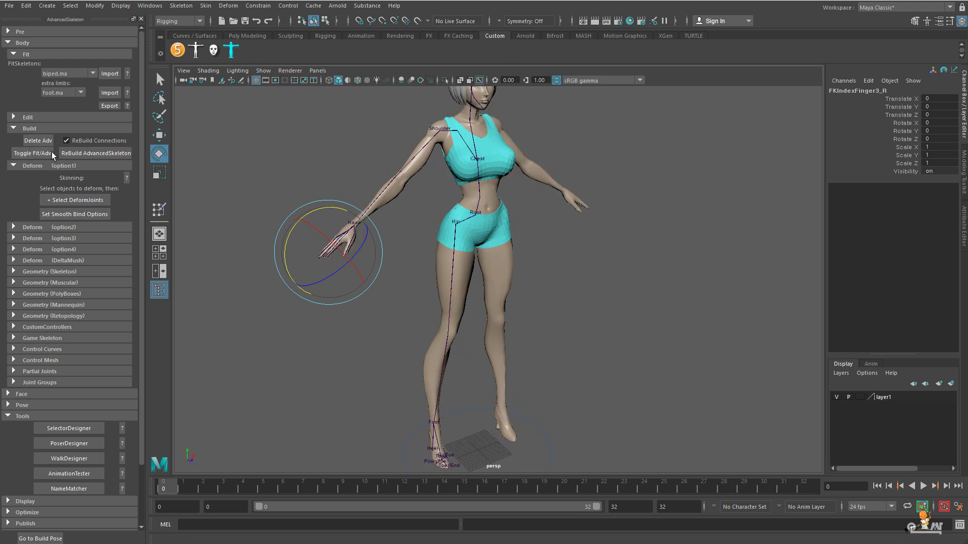
{"action": "left_click", "coordinate": [44, 141]}
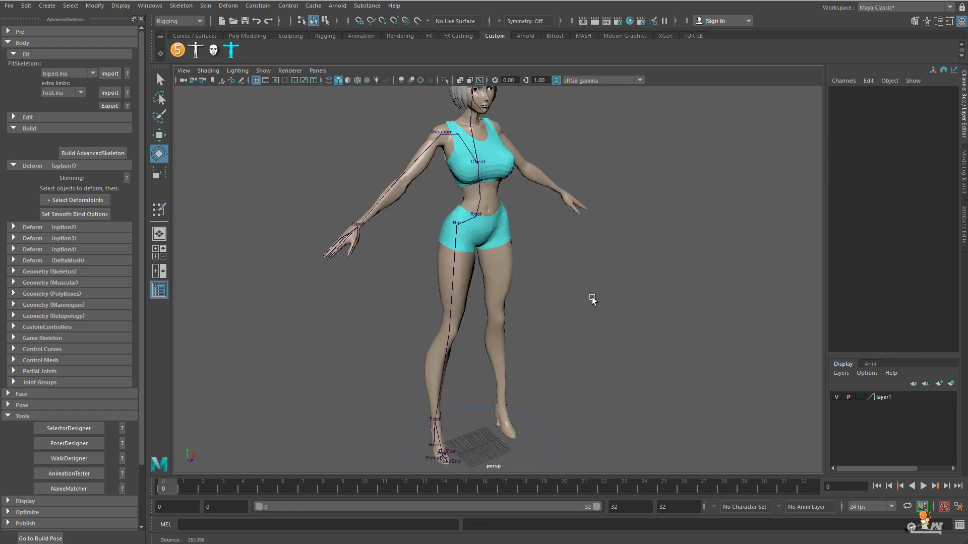
- Build the AdvancedSkeleton rig again from the fit skeleton
{"action": "scroll", "coordinate": [565, 290], "scroll_direction": "down", "scroll_amount": 3}
{"action": "scroll", "coordinate": [643, 323], "scroll_direction": "up", "scroll_amount": 3}
{"action": "scroll", "coordinate": [675, 355], "scroll_direction": "down", "scroll_amount": 3}
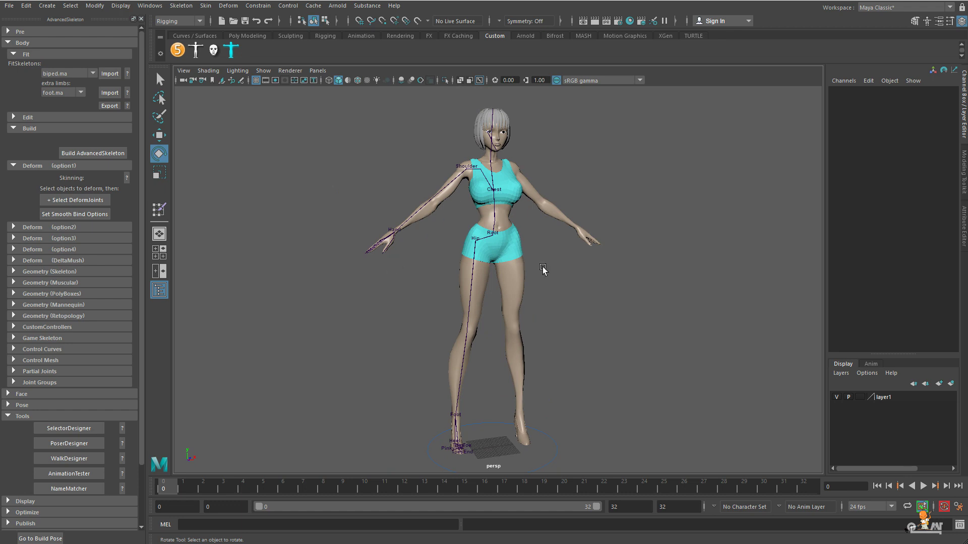
{"action": "scroll", "coordinate": [543, 270], "scroll_direction": "up", "scroll_amount": 2}
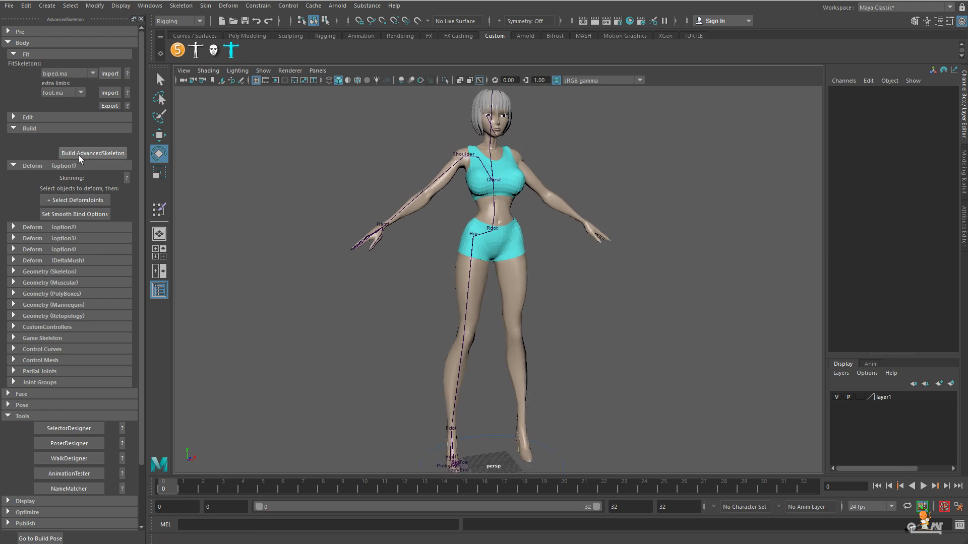
{"action": "key", "text": "q"}
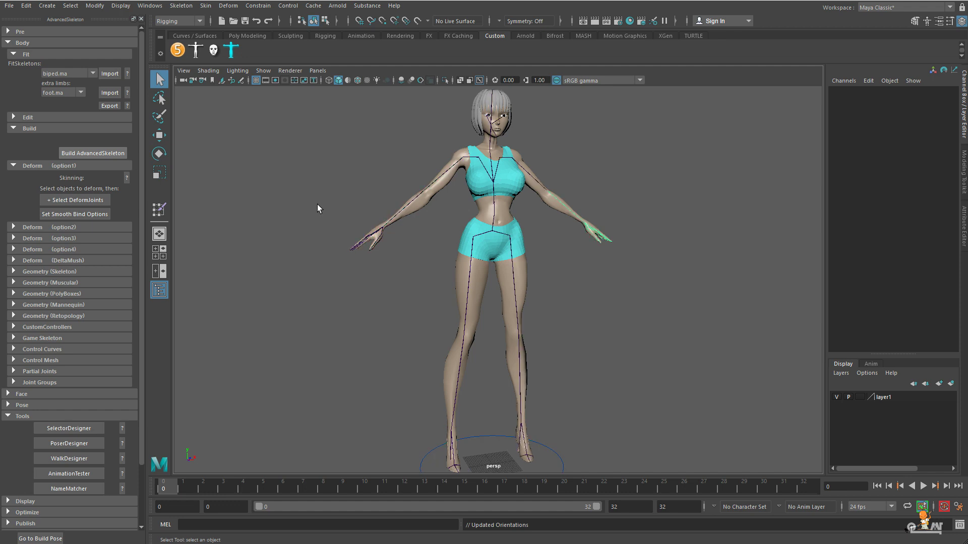
{"action": "left_click", "coordinate": [426, 218]}
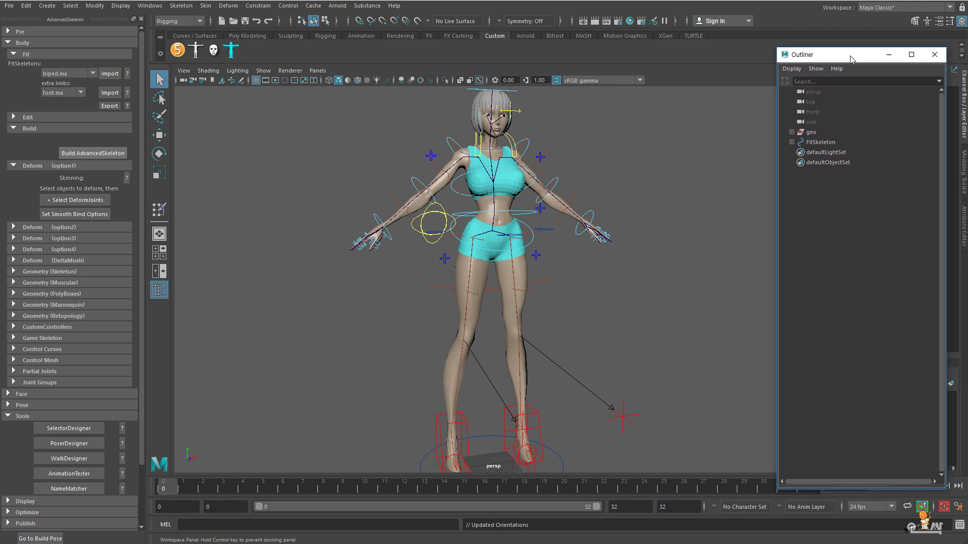
- Bind the geo group to the rig's deform joints with Bind Skin, using the Closest distance bind method on selected joints
{"action": "left_click", "coordinate": [809, 132]}
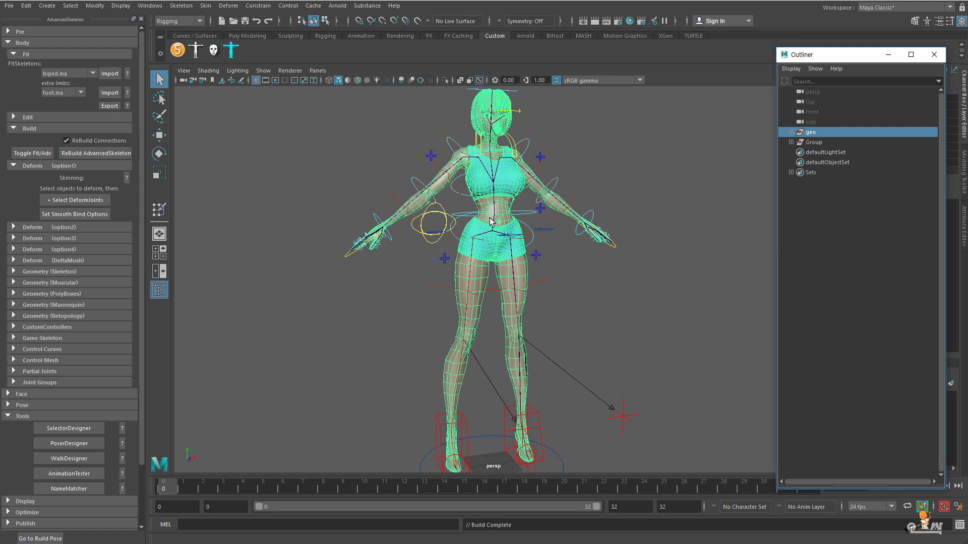
{"action": "left_click", "coordinate": [84, 201]}
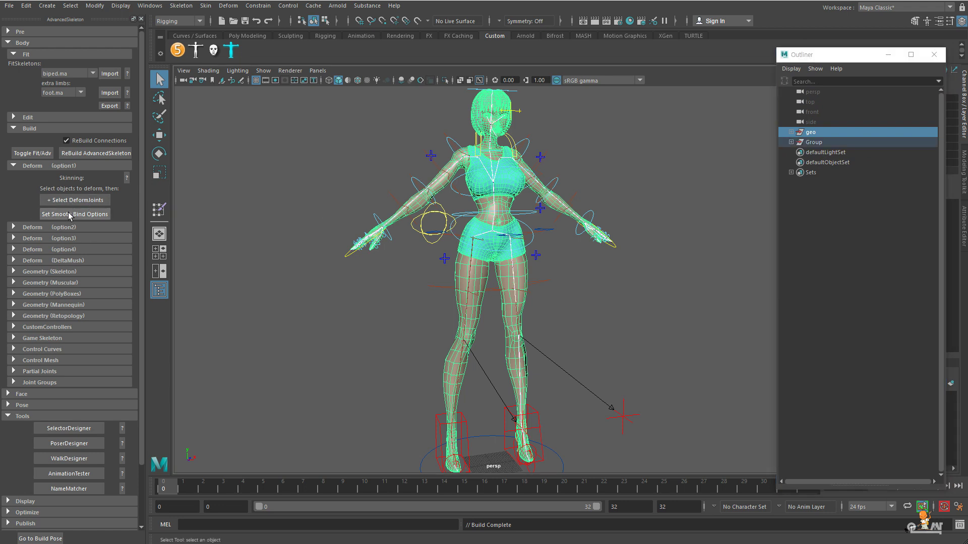
{"action": "left_click", "coordinate": [78, 216]}
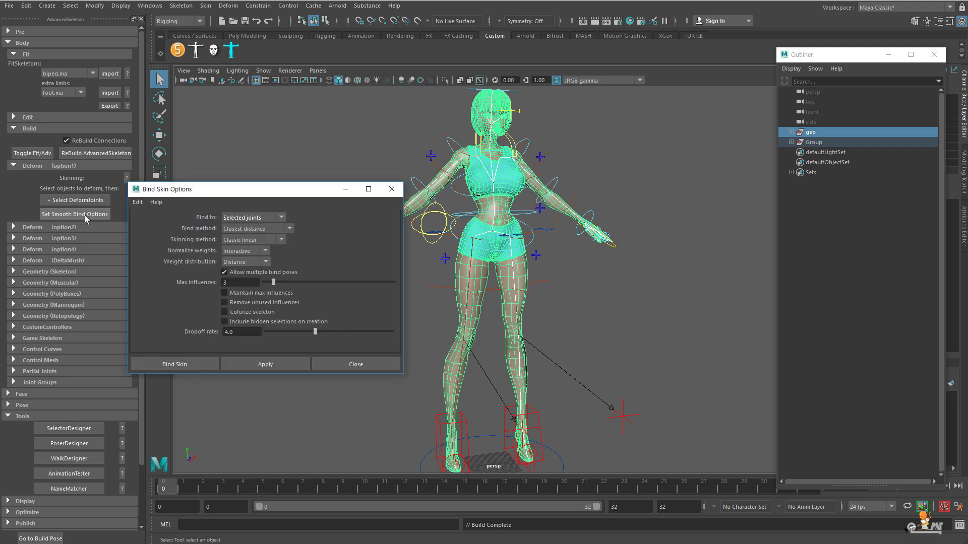
{"action": "left_click_drag", "start_coordinate": [268, 191], "coordinate": [328, 194]}
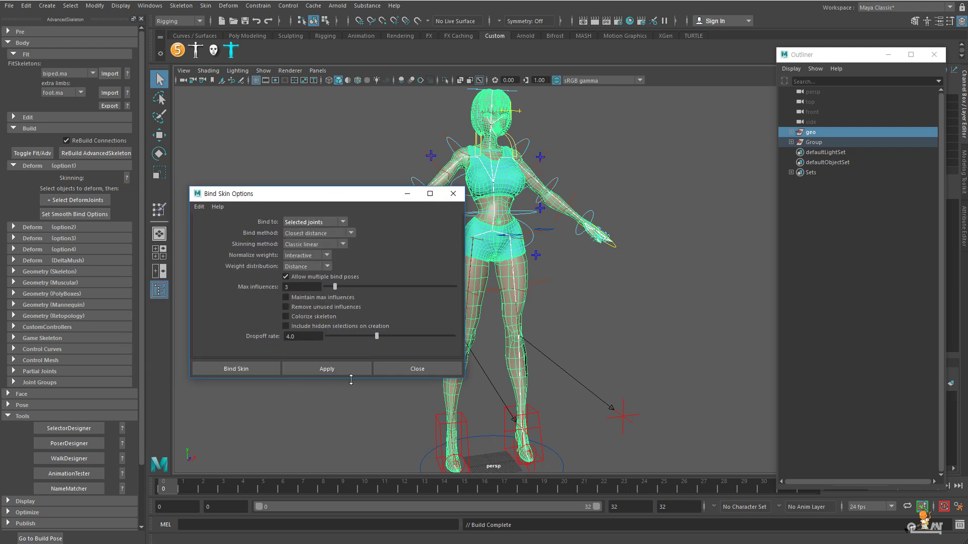
{"action": "left_click", "coordinate": [352, 234]}
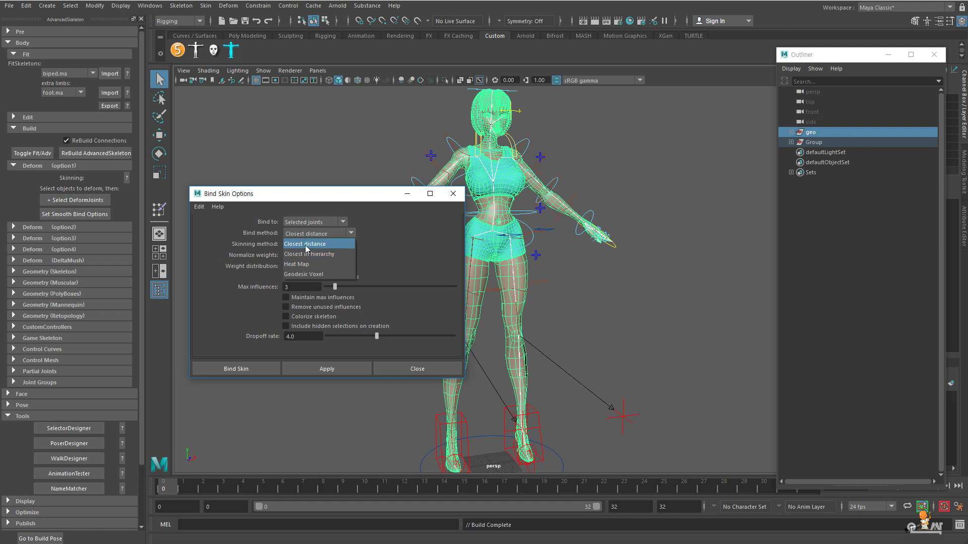
{"action": "left_click", "coordinate": [321, 235]}
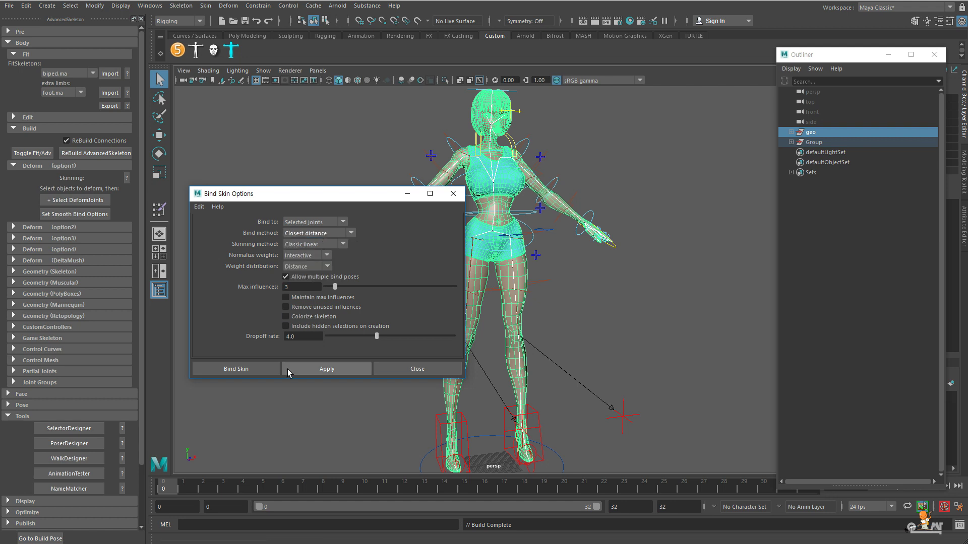
{"action": "left_click", "coordinate": [252, 370]}
- Test the skinning by rotating the character's right shoulder control about 26° upward, and undo the rotation
{"action": "right_click_drag", "start_coordinate": [625, 325], "coordinate": [620, 408], "text": "alt"}
{"action": "mouse_move", "coordinate": [425, 202]}
{"action": "left_mouse_down", "text": "alt"}
{"action": "mouse_move", "coordinate": [378, 222]}
{"action": "mouse_move", "coordinate": [443, 202]}
{"action": "left_mouse_up", "text": "alt"}
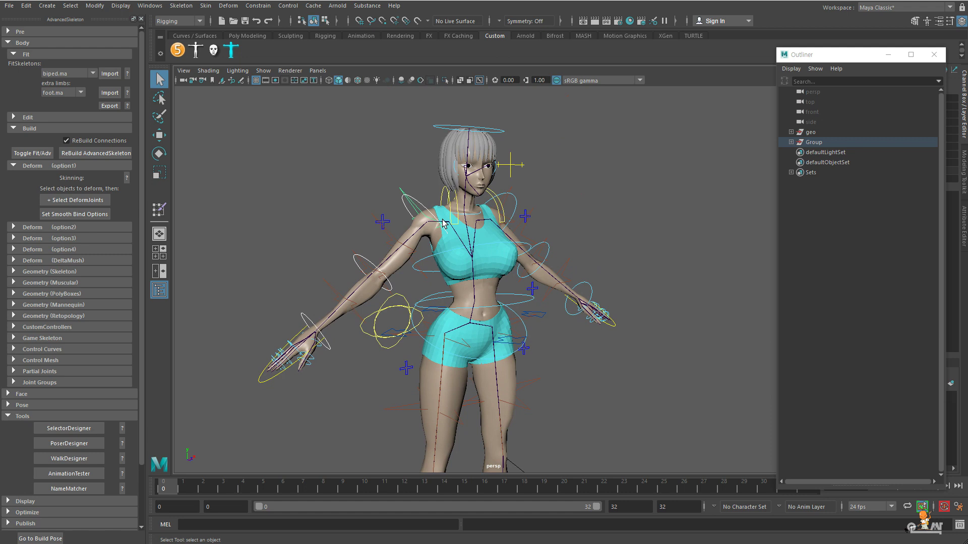
{"action": "key", "text": "e"}
{"action": "left_click_drag", "start_coordinate": [388, 217], "coordinate": [405, 255]}
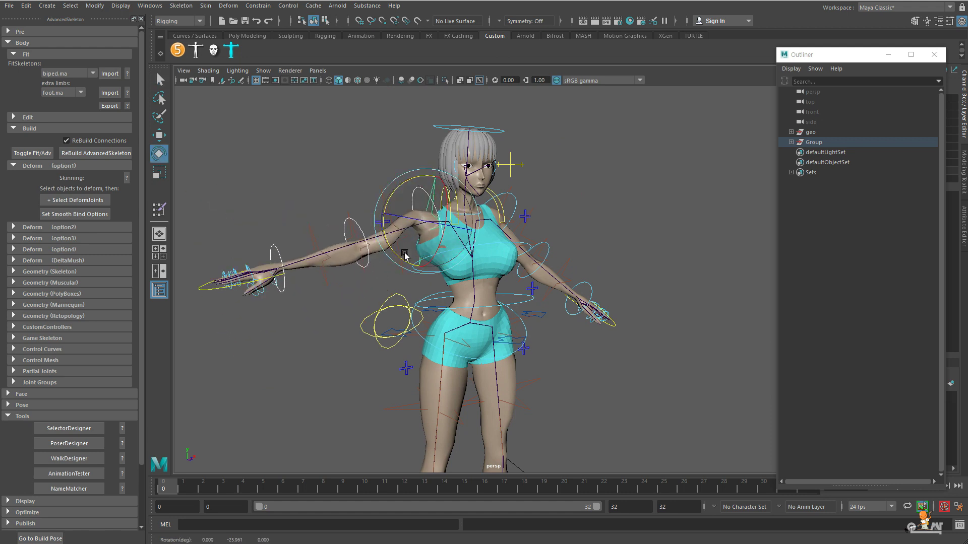
{"action": "key", "text": "ctrl+z"}
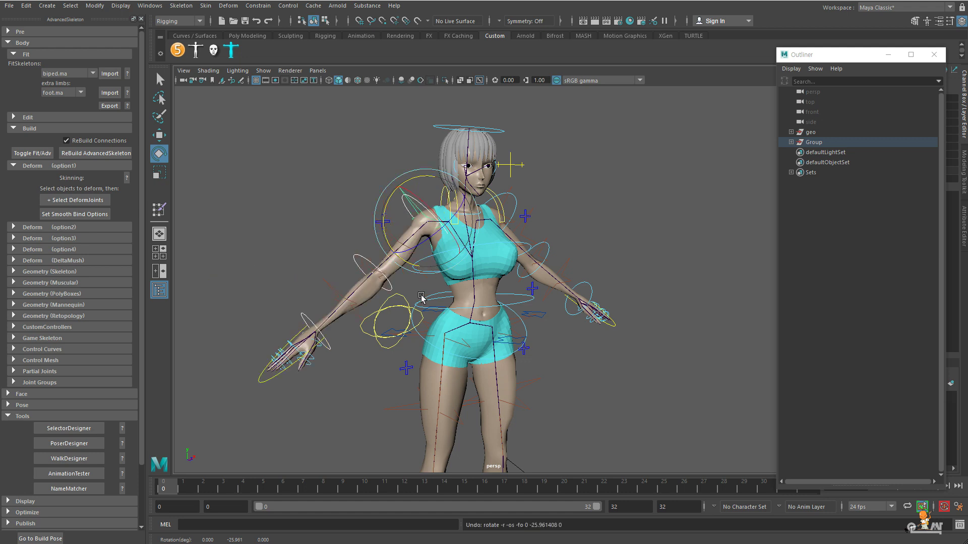
- Bend the character's right index finger with its FK control to test how the hand deforms
{"action": "scroll", "coordinate": [218, 303], "scroll_direction": "up", "scroll_amount": 5}
{"action": "left_click_drag", "start_coordinate": [333, 329], "coordinate": [359, 362]}
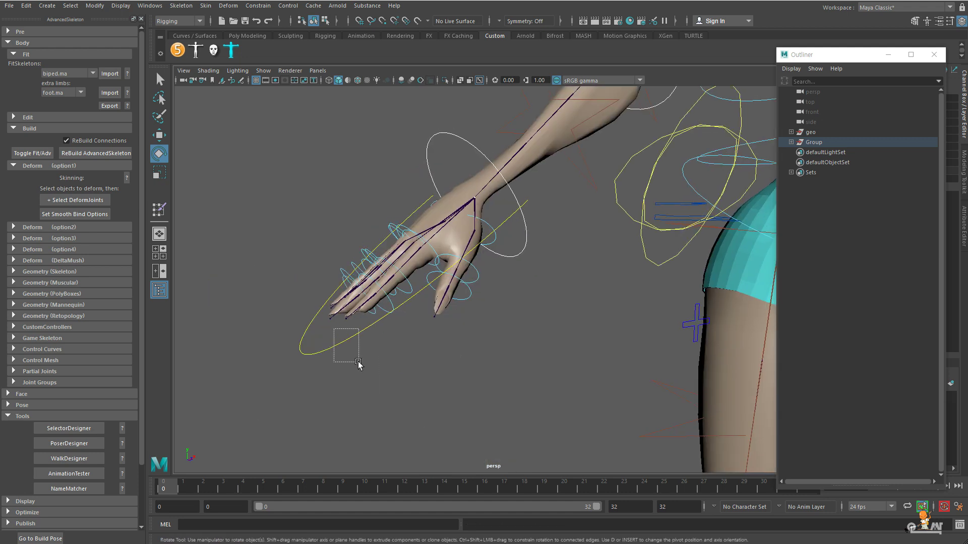
{"action": "left_click", "coordinate": [373, 278]}
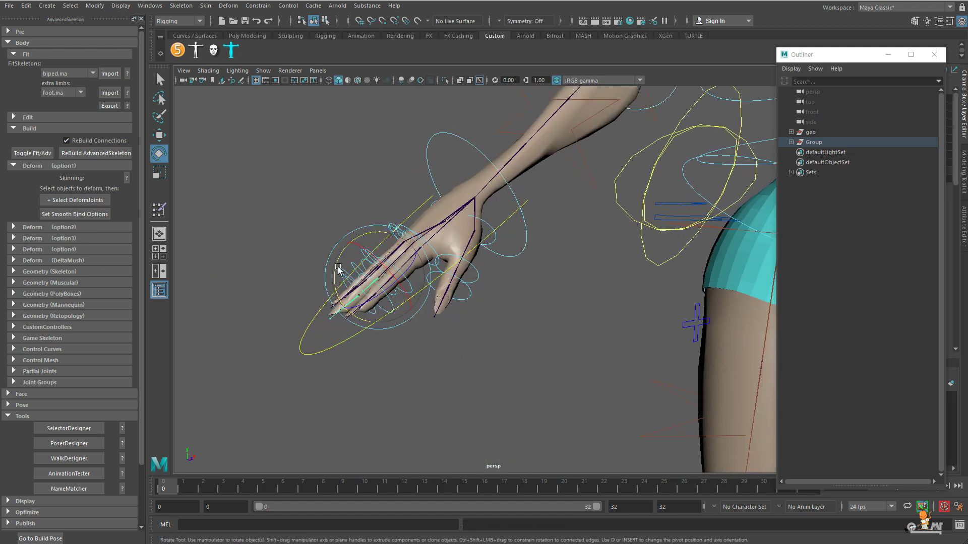
{"action": "left_click_drag", "start_coordinate": [338, 269], "coordinate": [478, 341], "text": "alt"}
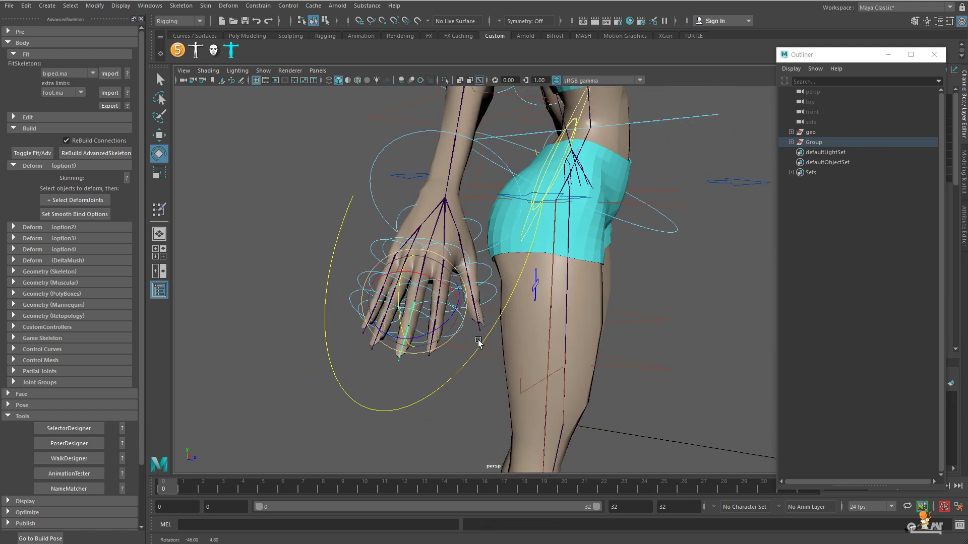
{"action": "left_click", "coordinate": [427, 319]}
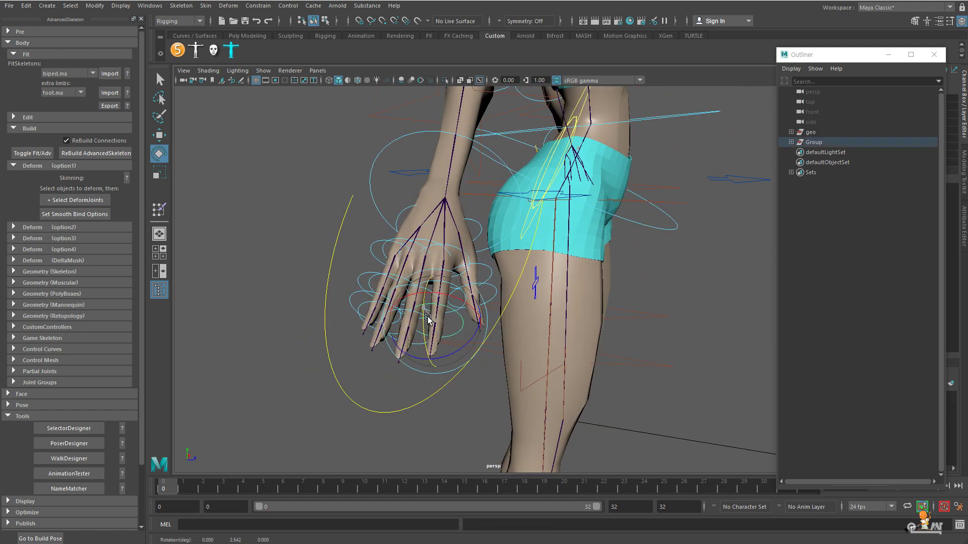
{"action": "mouse_move", "coordinate": [444, 348]}
{"action": "left_mouse_down", "text": "alt"}
{"action": "mouse_move", "coordinate": [484, 353]}
{"action": "mouse_move", "coordinate": [454, 358]}
{"action": "left_mouse_up", "text": "alt"}
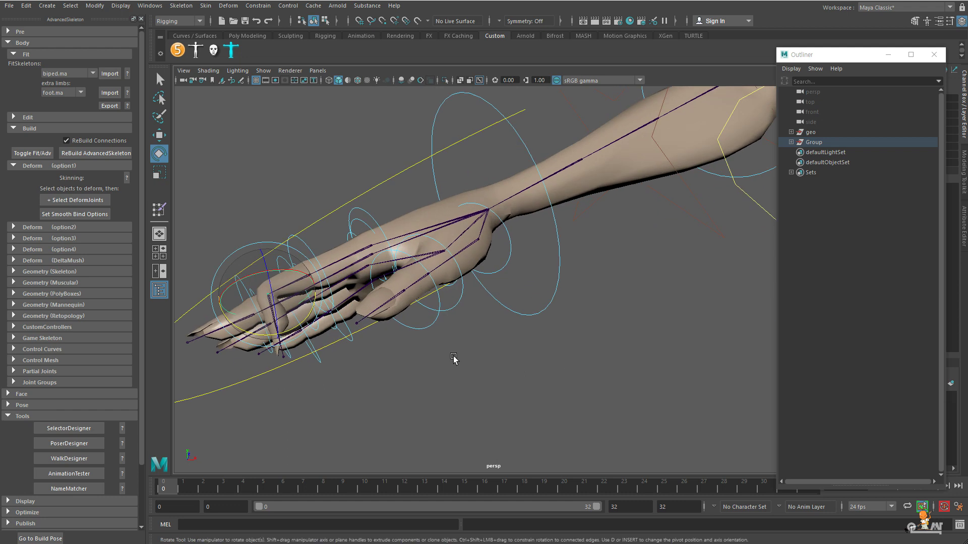
- Raise the character's right arm to about horizontal by rotating its shoulder control about 34°, and inspect the body's deformation
{"action": "right_click_drag", "start_coordinate": [550, 334], "coordinate": [398, 268], "text": "alt"}
{"action": "left_click_drag", "start_coordinate": [399, 267], "coordinate": [410, 200], "text": "alt"}
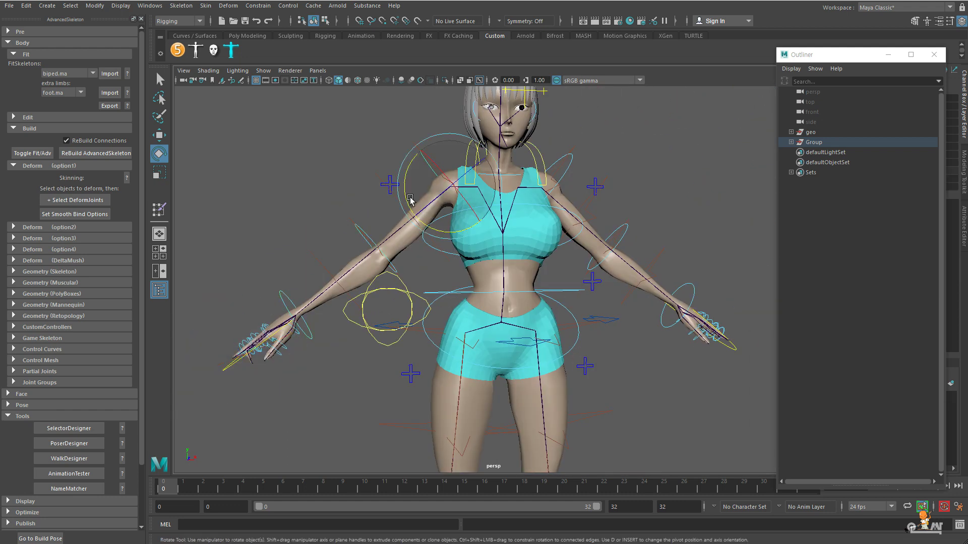
{"action": "mouse_move", "coordinate": [412, 163]}
{"action": "left_mouse_down"}
{"action": "mouse_move", "coordinate": [416, 184]}
{"action": "mouse_move", "coordinate": [424, 151]}
{"action": "left_mouse_up"}
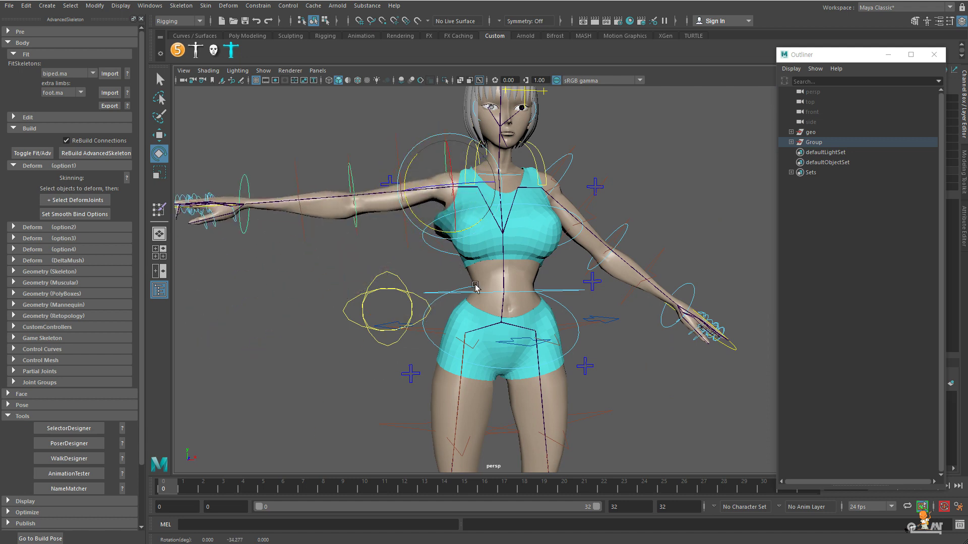
{"action": "left_click", "coordinate": [574, 341]}
{"action": "left_click_drag", "start_coordinate": [658, 358], "coordinate": [535, 321], "text": "alt"}
{"action": "key", "text": "ctrl+z"}
{"action": "right_click_drag", "start_coordinate": [535, 322], "coordinate": [380, 307], "text": "alt"}
{"action": "left_click_drag", "start_coordinate": [381, 307], "coordinate": [516, 297], "text": "alt"}
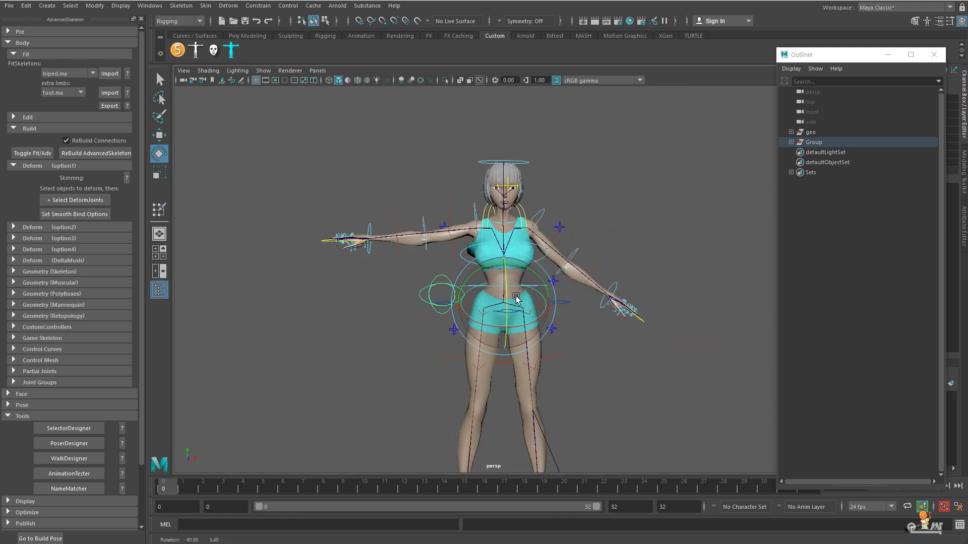
{"action": "right_click_drag", "start_coordinate": [516, 297], "coordinate": [654, 352], "text": "alt"}
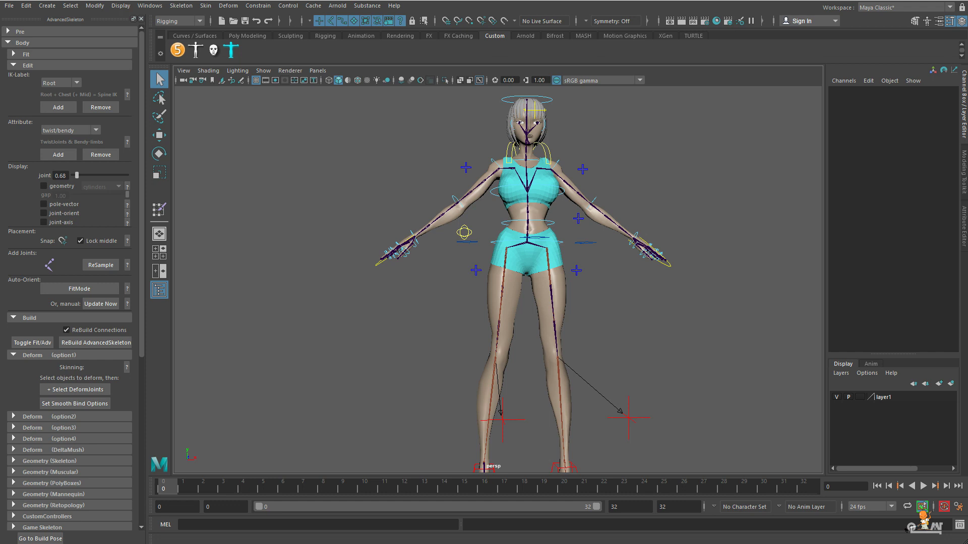
- Activate the Paint Skin Weights Tool on the body mesh with its tool settings open beside the character
{"action": "left_click", "coordinate": [201, 21]}
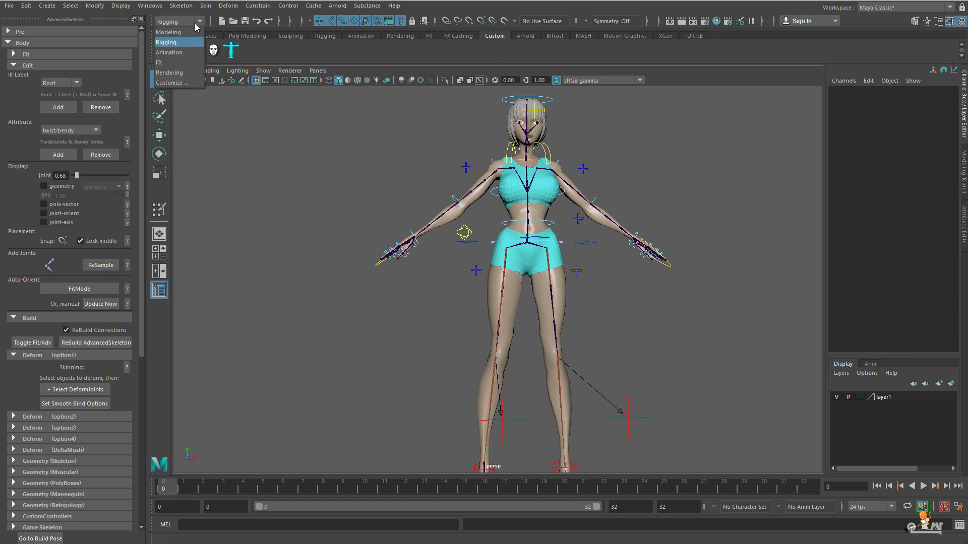
{"action": "left_click", "coordinate": [172, 44]}
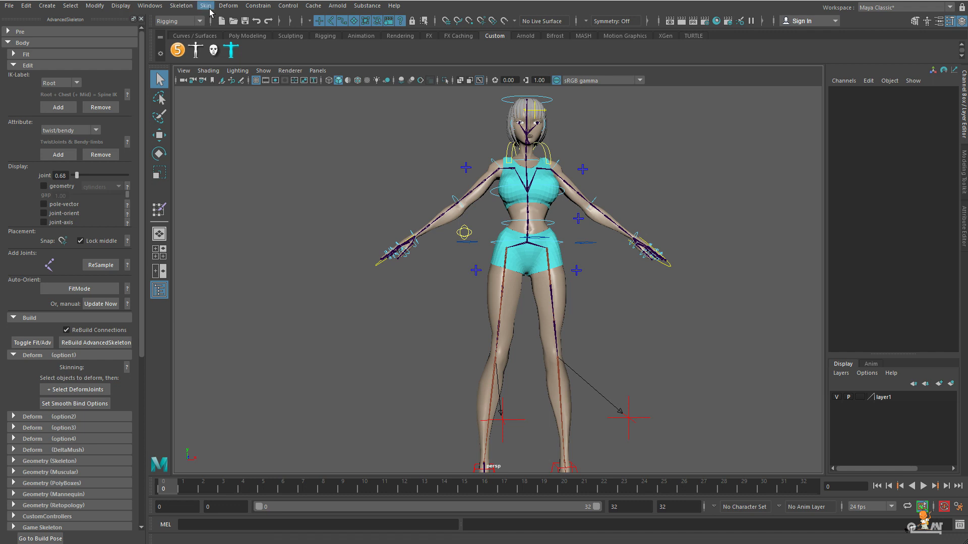
{"action": "left_click", "coordinate": [207, 6]}
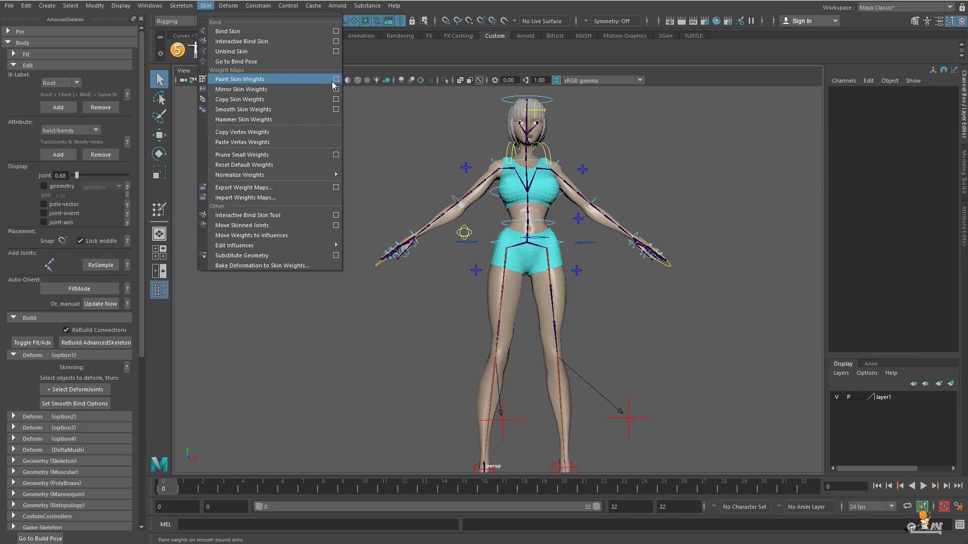
{"action": "left_click", "coordinate": [494, 285]}
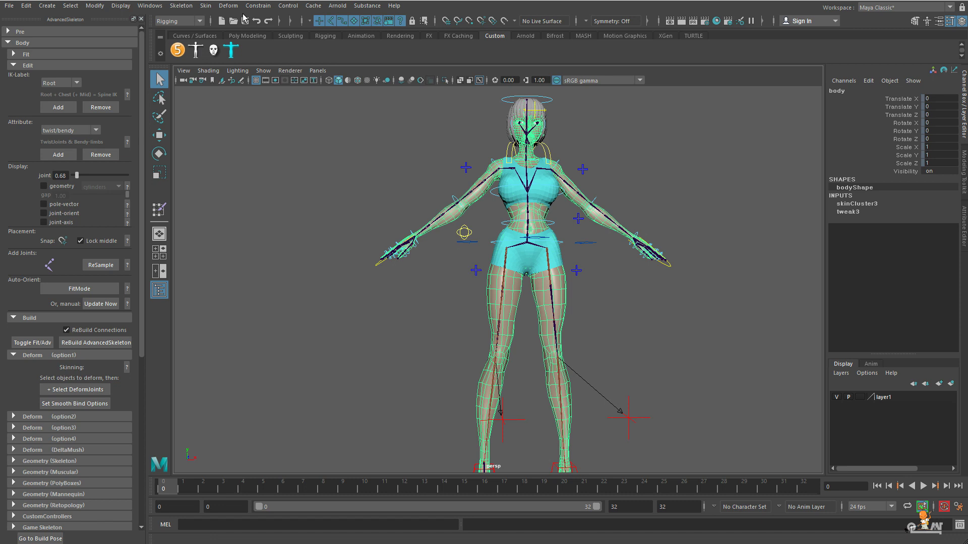
{"action": "left_click", "coordinate": [210, 7]}
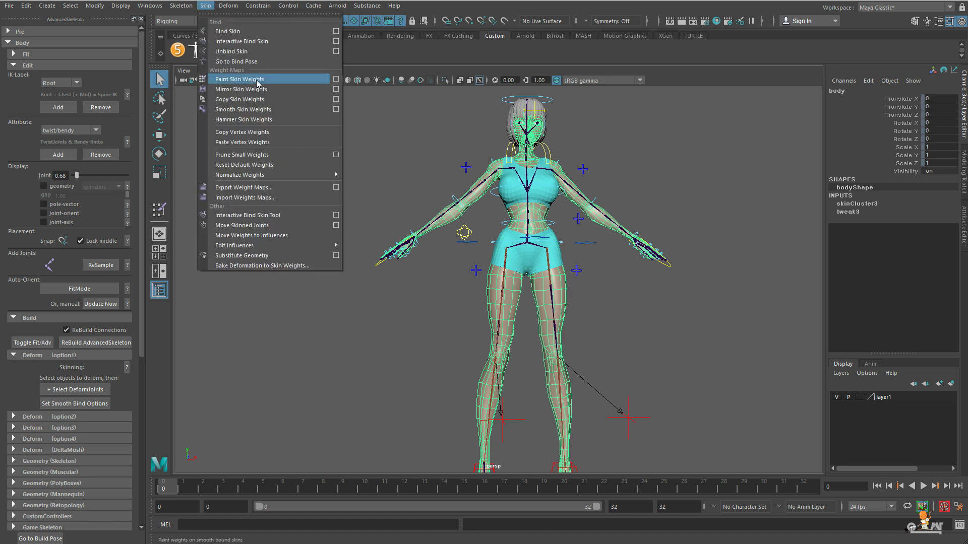
{"action": "left_click", "coordinate": [336, 82]}
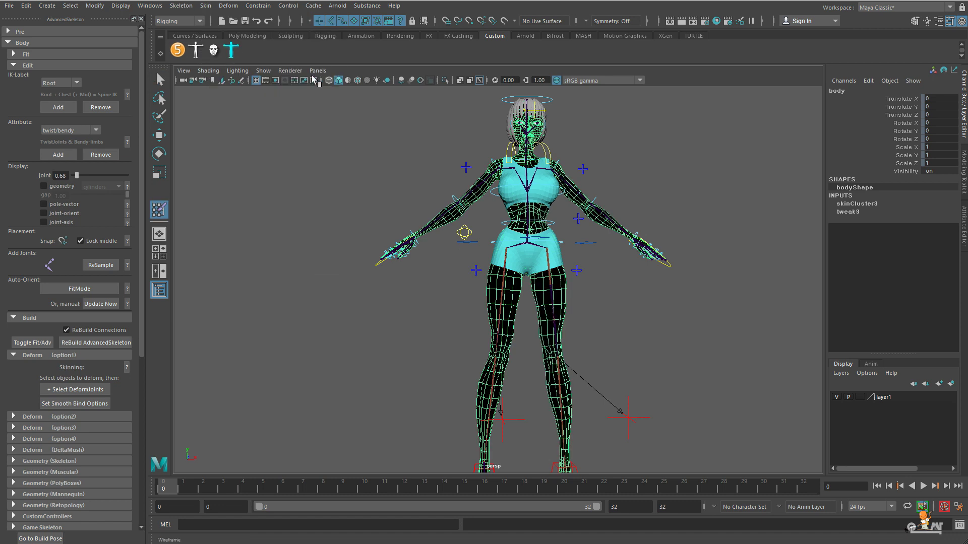
{"action": "mouse_move", "coordinate": [161, 65]}
{"action": "left_mouse_down"}
{"action": "mouse_move", "coordinate": [202, 119]}
{"action": "mouse_move", "coordinate": [186, 102]}
{"action": "mouse_move", "coordinate": [187, 119]}
{"action": "mouse_move", "coordinate": [177, 113]}
{"action": "left_mouse_up"}
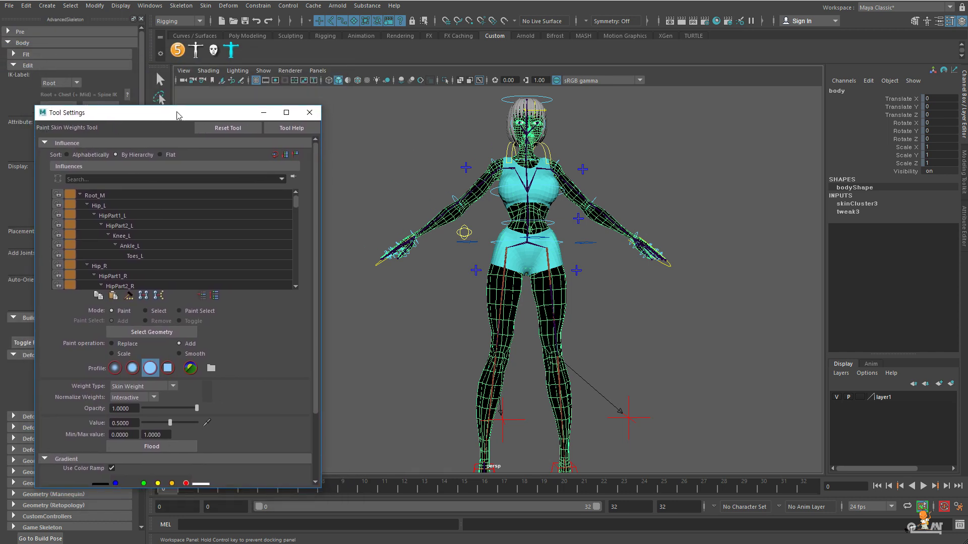
{"action": "mouse_move", "coordinate": [226, 117]}
{"action": "left_mouse_down"}
{"action": "mouse_move", "coordinate": [785, 181]}
{"action": "mouse_move", "coordinate": [868, 159]}
{"action": "left_mouse_up"}
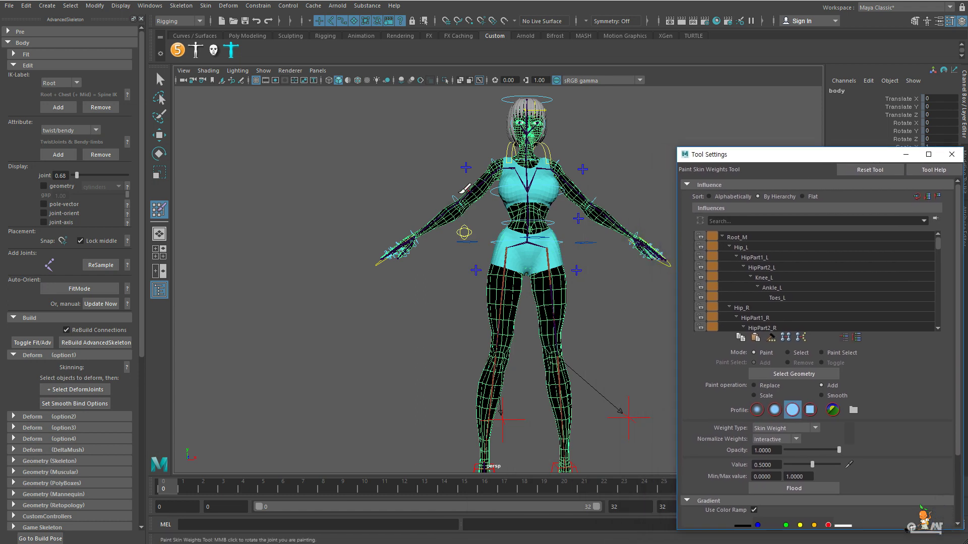
- Choose the HipPart1_L influence and examine its skin weights on the body mesh's thigh
{"action": "right_click_drag", "start_coordinate": [362, 274], "coordinate": [664, 358], "text": "alt"}
{"action": "right_click_drag", "start_coordinate": [396, 274], "coordinate": [278, 238], "text": "alt"}
{"action": "middle_click_drag", "start_coordinate": [294, 244], "coordinate": [298, 263], "text": "alt"}
{"action": "left_click_drag", "start_coordinate": [299, 262], "coordinate": [431, 288], "text": "alt"}
{"action": "mouse_move", "coordinate": [431, 289]}
{"action": "right_mouse_down", "text": "alt"}
{"action": "mouse_move", "coordinate": [512, 324]}
{"action": "mouse_move", "coordinate": [415, 292]}
{"action": "mouse_move", "coordinate": [436, 313]}
{"action": "mouse_move", "coordinate": [473, 305]}
{"action": "right_mouse_up", "text": "alt"}
{"action": "left_click", "coordinate": [754, 258]}
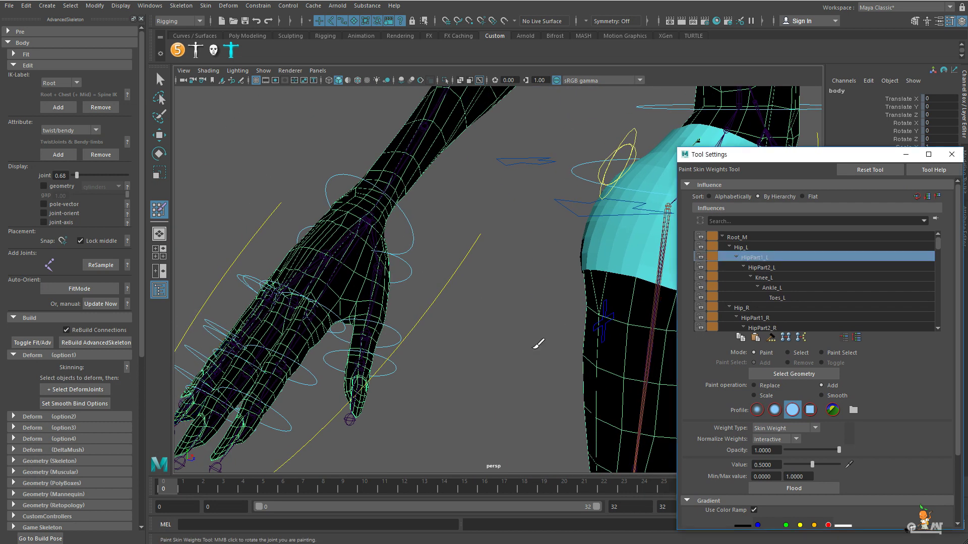
{"action": "right_click_drag", "start_coordinate": [536, 341], "coordinate": [218, 230], "text": "alt"}
{"action": "left_click_drag", "start_coordinate": [218, 230], "coordinate": [353, 275], "text": "alt"}
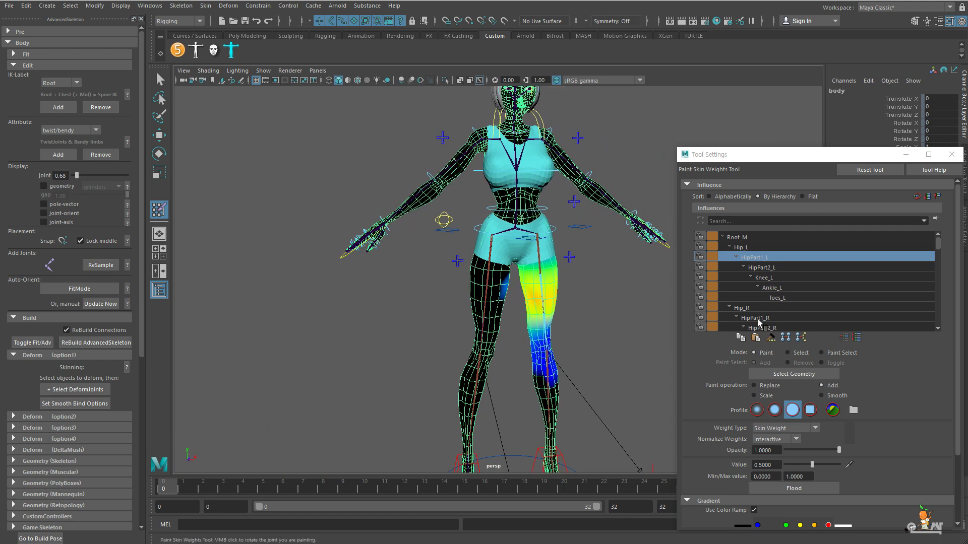
- Move and enlarge the tool settings window to reveal the Gradient options, keeping the HipPart1_L weights on both thighs in view
{"action": "left_click_drag", "start_coordinate": [564, 311], "coordinate": [556, 306], "text": "alt"}
{"action": "middle_click_drag", "start_coordinate": [565, 306], "coordinate": [503, 275], "text": "alt"}
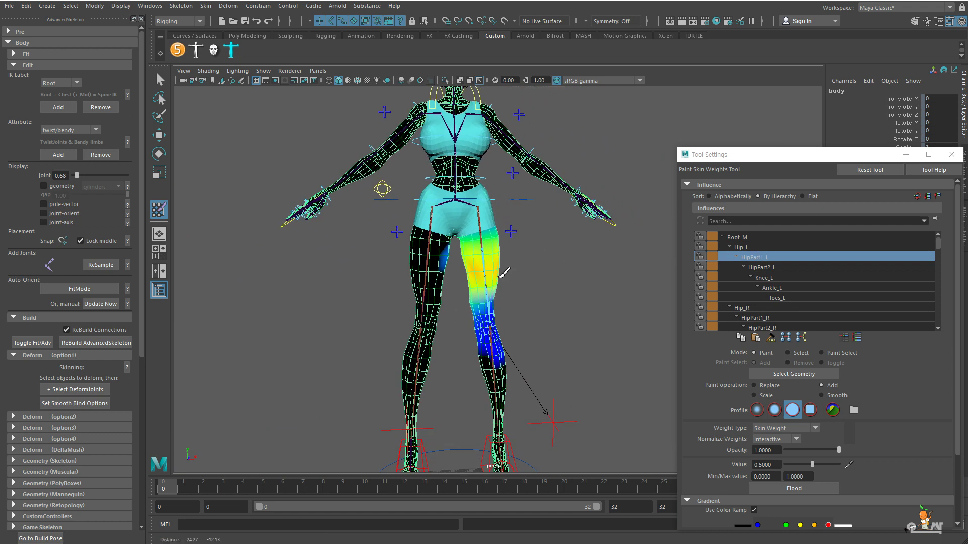
{"action": "left_click_drag", "start_coordinate": [778, 159], "coordinate": [736, 65]}
{"action": "left_click_drag", "start_coordinate": [779, 435], "coordinate": [778, 483]}
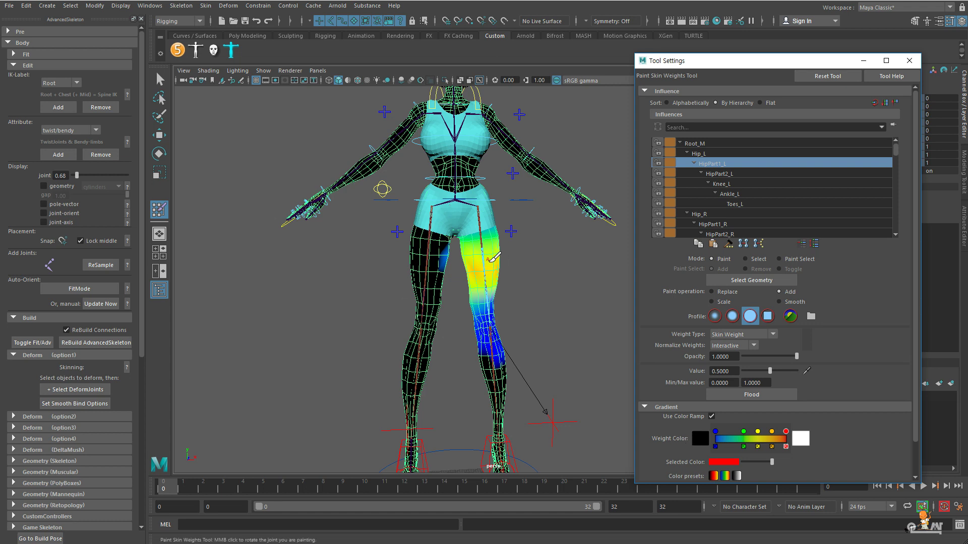
{"action": "scroll", "coordinate": [477, 275], "scroll_direction": "up", "scroll_amount": 5}
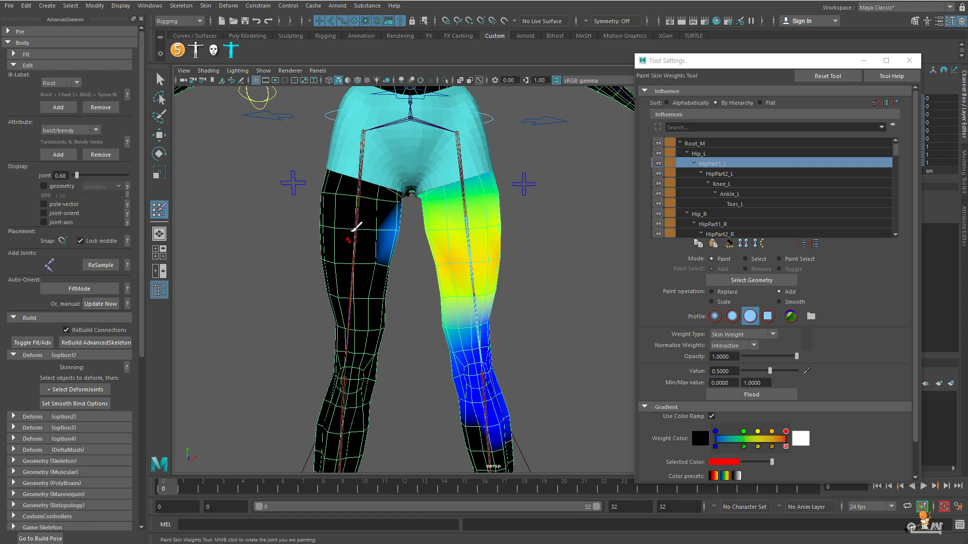
{"action": "left_click_drag", "start_coordinate": [373, 262], "coordinate": [371, 252], "text": "alt"}
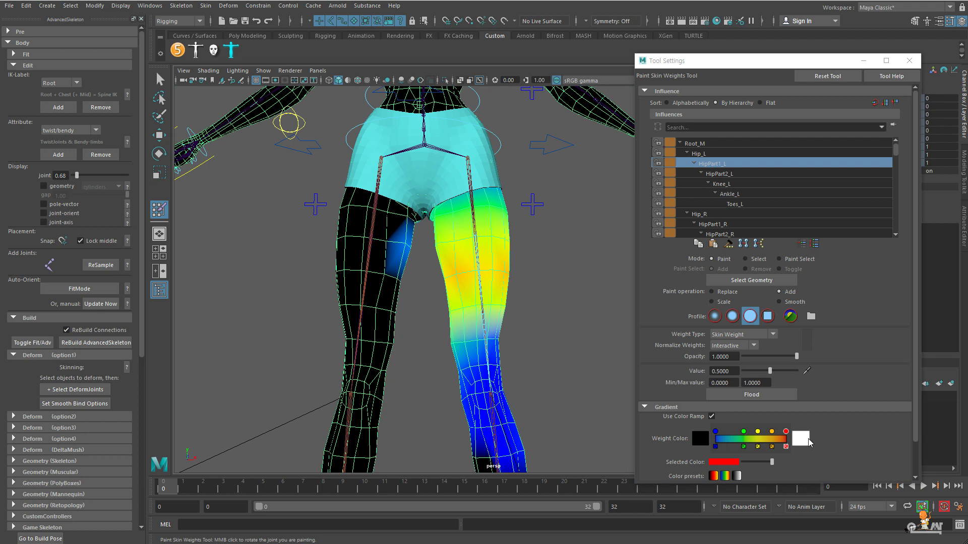
- Examine the skin weights of the HipPart2_L and Knee_L influences along the character's legs
{"action": "right_click_drag", "start_coordinate": [550, 287], "coordinate": [315, 216], "text": "alt"}
{"action": "left_click_drag", "start_coordinate": [315, 216], "coordinate": [435, 307], "text": "alt"}
{"action": "middle_click_drag", "start_coordinate": [434, 302], "coordinate": [400, 331], "text": "alt"}
{"action": "right_click_drag", "start_coordinate": [400, 332], "coordinate": [289, 302], "text": "alt"}
{"action": "middle_click_drag", "start_coordinate": [313, 302], "coordinate": [144, 286], "text": "alt"}
{"action": "left_click", "coordinate": [715, 174]}
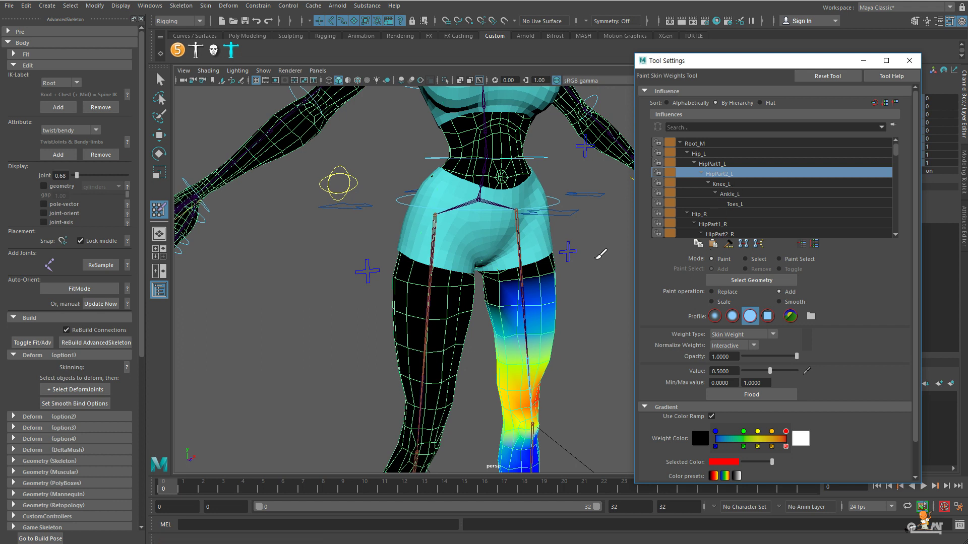
{"action": "left_click_drag", "start_coordinate": [591, 309], "coordinate": [441, 249], "text": "alt"}
{"action": "middle_click_drag", "start_coordinate": [441, 249], "coordinate": [331, 163], "text": "alt"}
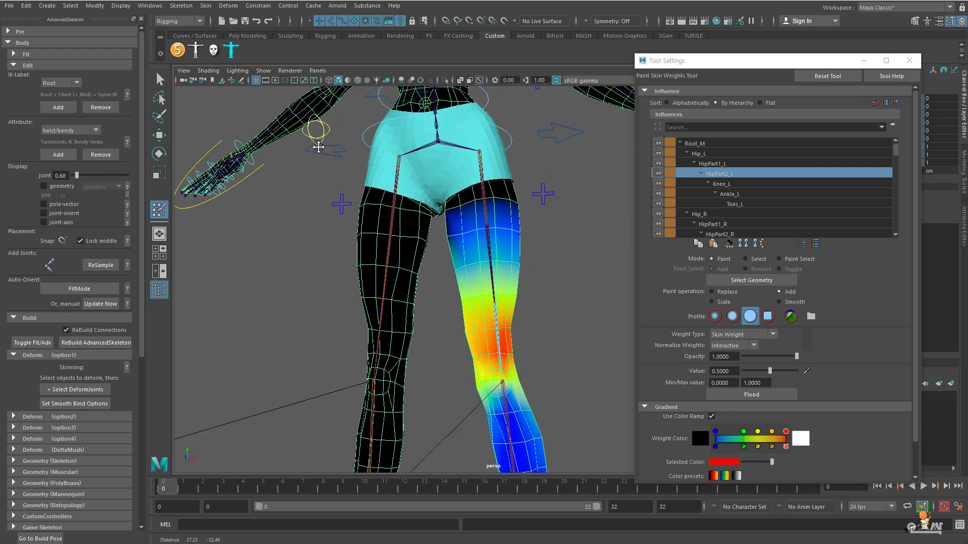
{"action": "left_click", "coordinate": [726, 184]}
{"action": "right_click_drag", "start_coordinate": [547, 313], "coordinate": [463, 285], "text": "alt"}
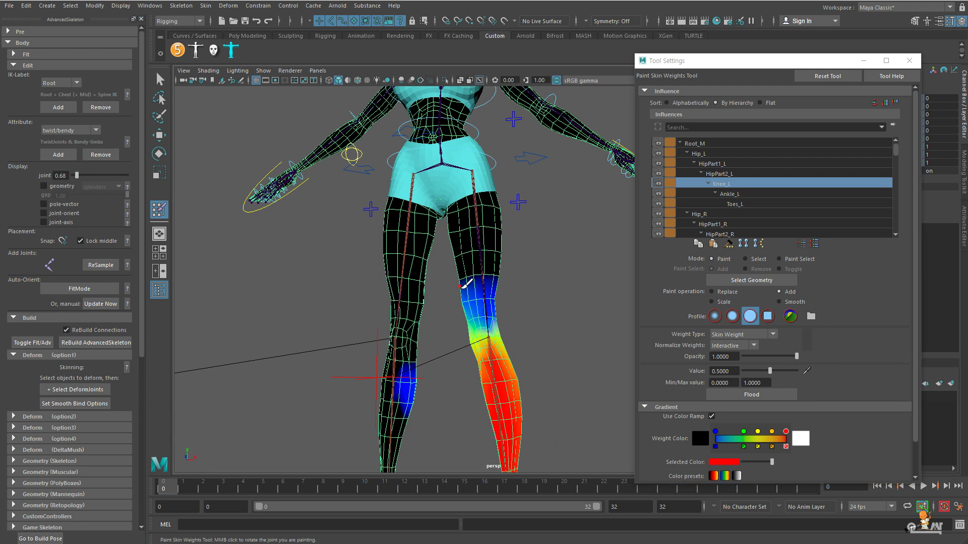
{"action": "middle_click_drag", "start_coordinate": [467, 283], "coordinate": [513, 368], "text": "alt"}
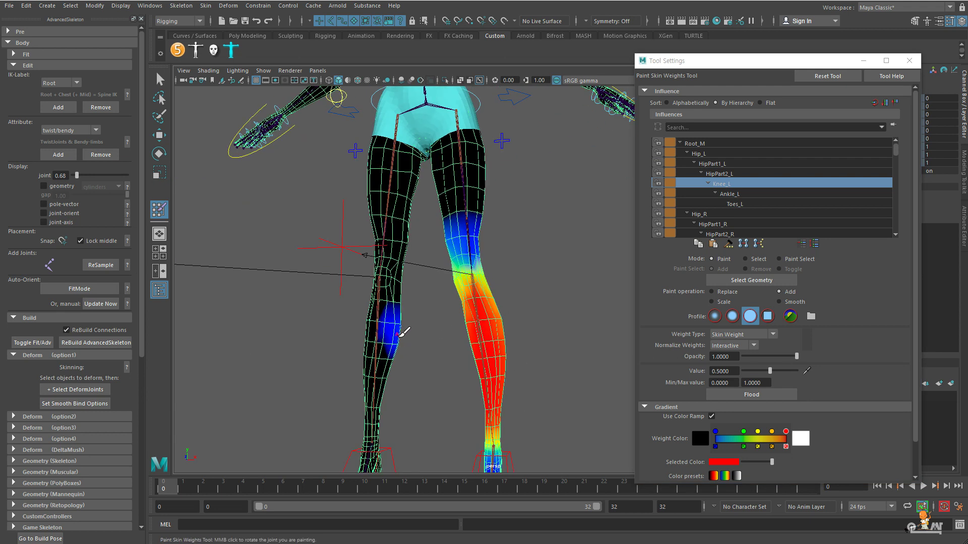
- Inspect the Ankle_L and Toes_L weights, and step back up the left leg's influences to Hip_L
{"action": "left_click", "coordinate": [728, 194]}
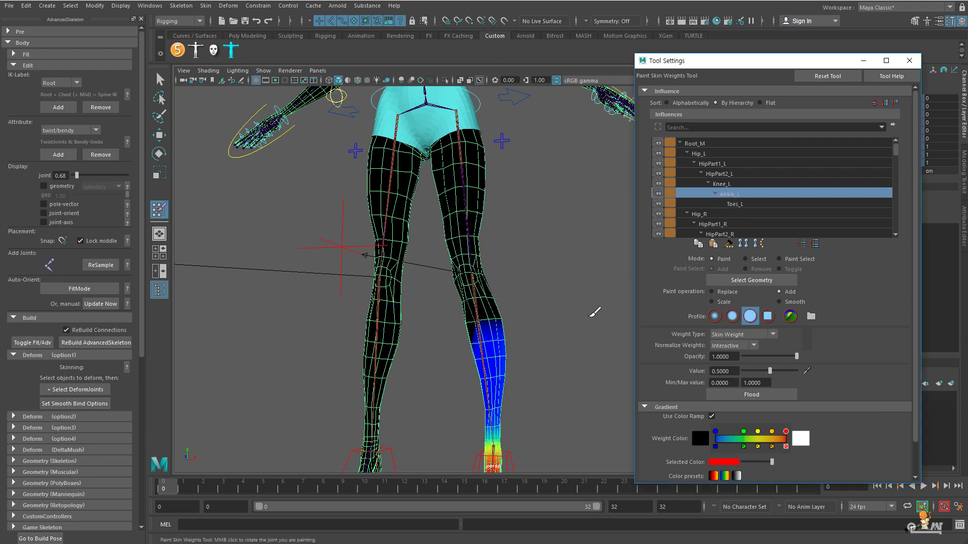
{"action": "scroll", "coordinate": [525, 291], "scroll_direction": "down", "scroll_amount": 2}
{"action": "scroll", "coordinate": [491, 248], "scroll_direction": "down", "scroll_amount": 3}
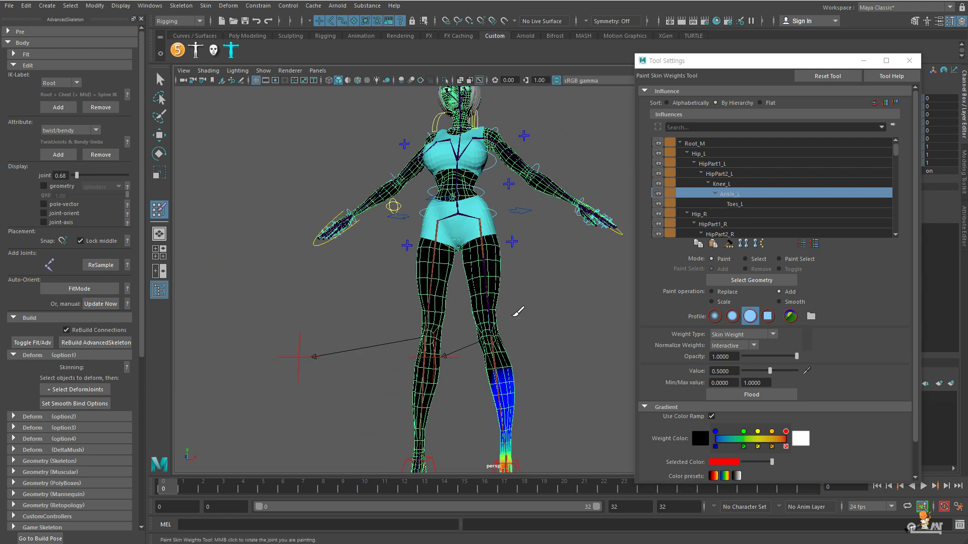
{"action": "left_click", "coordinate": [734, 204]}
{"action": "left_click", "coordinate": [730, 194]}
{"action": "left_click", "coordinate": [721, 184]}
{"action": "left_click", "coordinate": [718, 174]}
{"action": "left_click", "coordinate": [710, 163]}
{"action": "left_click", "coordinate": [690, 154]}
- Pick the IndexFinger3_R influence directly from the right index fingertip on the mesh
{"action": "scroll", "coordinate": [444, 227], "scroll_direction": "up", "scroll_amount": 3}
{"action": "scroll", "coordinate": [349, 260], "scroll_direction": "up", "scroll_amount": 2}
{"action": "middle_click_drag", "start_coordinate": [292, 256], "coordinate": [492, 367], "text": "alt"}
{"action": "scroll", "coordinate": [321, 209], "scroll_direction": "up", "scroll_amount": 2}
{"action": "right_click_drag", "start_coordinate": [321, 208], "coordinate": [334, 430], "text": "alt"}
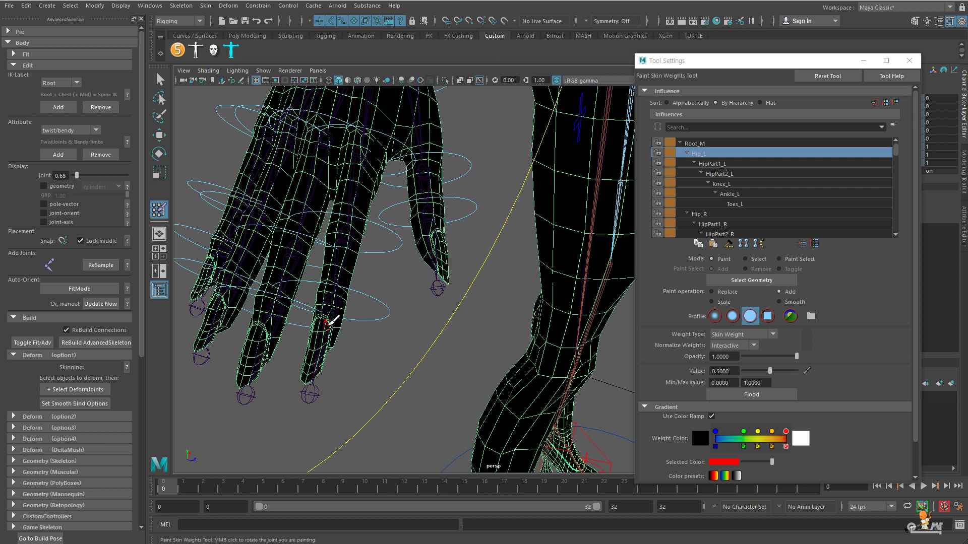
{"action": "right_click", "coordinate": [323, 324]}
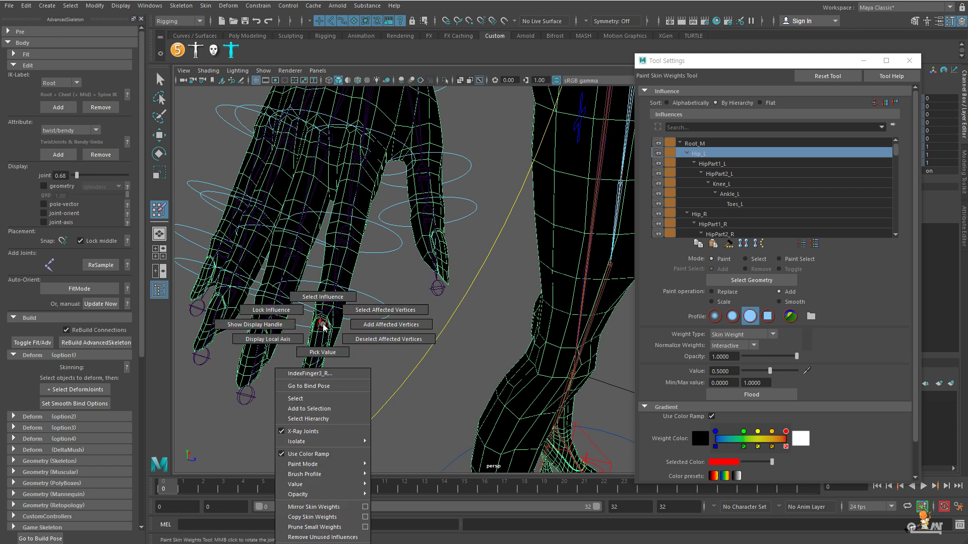
{"action": "left_click", "coordinate": [325, 300]}
- Examine the IndexFinger3_R weights from several angles, switching the color ramp off and back on to compare the displays
{"action": "mouse_move", "coordinate": [352, 328]}
{"action": "left_mouse_down", "text": "alt"}
{"action": "mouse_move", "coordinate": [373, 337]}
{"action": "mouse_move", "coordinate": [367, 311]}
{"action": "mouse_move", "coordinate": [437, 351]}
{"action": "mouse_move", "coordinate": [403, 328]}
{"action": "mouse_move", "coordinate": [373, 373]}
{"action": "mouse_move", "coordinate": [394, 341]}
{"action": "left_mouse_up", "text": "alt"}
{"action": "mouse_move", "coordinate": [393, 341]}
{"action": "right_mouse_down", "text": "alt"}
{"action": "mouse_move", "coordinate": [476, 390]}
{"action": "mouse_move", "coordinate": [319, 303]}
{"action": "right_mouse_up", "text": "alt"}
{"action": "mouse_move", "coordinate": [319, 303]}
{"action": "left_mouse_down", "text": "alt"}
{"action": "mouse_move", "coordinate": [200, 404]}
{"action": "mouse_move", "coordinate": [242, 428]}
{"action": "left_mouse_up", "text": "alt"}
{"action": "mouse_move", "coordinate": [382, 346]}
{"action": "right_mouse_down", "text": "alt"}
{"action": "mouse_move", "coordinate": [403, 363]}
{"action": "mouse_move", "coordinate": [369, 396]}
{"action": "right_mouse_up", "text": "alt"}
{"action": "middle_click_drag", "start_coordinate": [370, 395], "coordinate": [561, 339], "text": "alt"}
{"action": "mouse_move", "coordinate": [561, 338]}
{"action": "left_mouse_down", "text": "alt"}
{"action": "mouse_move", "coordinate": [480, 380]}
{"action": "mouse_move", "coordinate": [471, 348]}
{"action": "left_mouse_up", "text": "alt"}
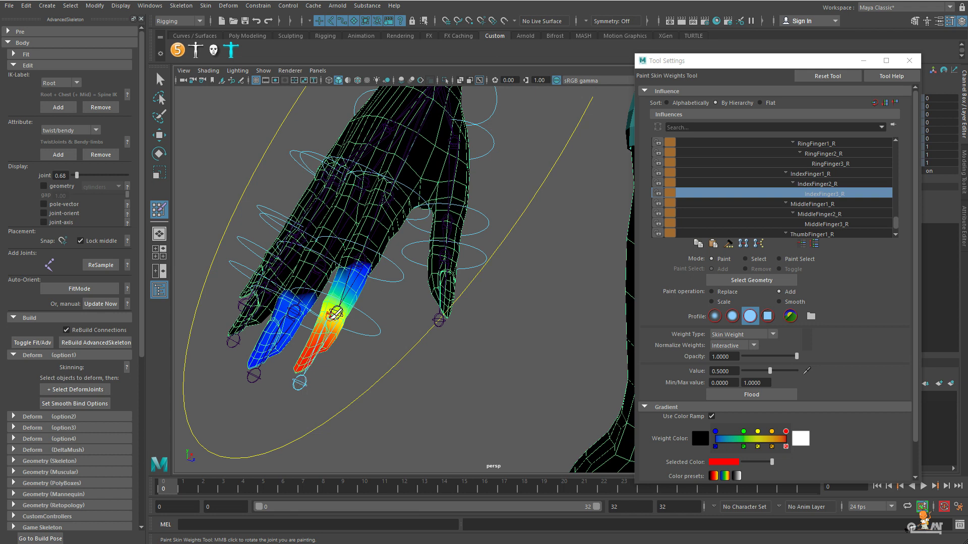
{"action": "mouse_move", "coordinate": [336, 313]}
{"action": "left_mouse_down", "text": "alt"}
{"action": "mouse_move", "coordinate": [399, 330]}
{"action": "mouse_move", "coordinate": [428, 307]}
{"action": "mouse_move", "coordinate": [395, 342]}
{"action": "mouse_move", "coordinate": [388, 295]}
{"action": "left_mouse_up", "text": "alt"}
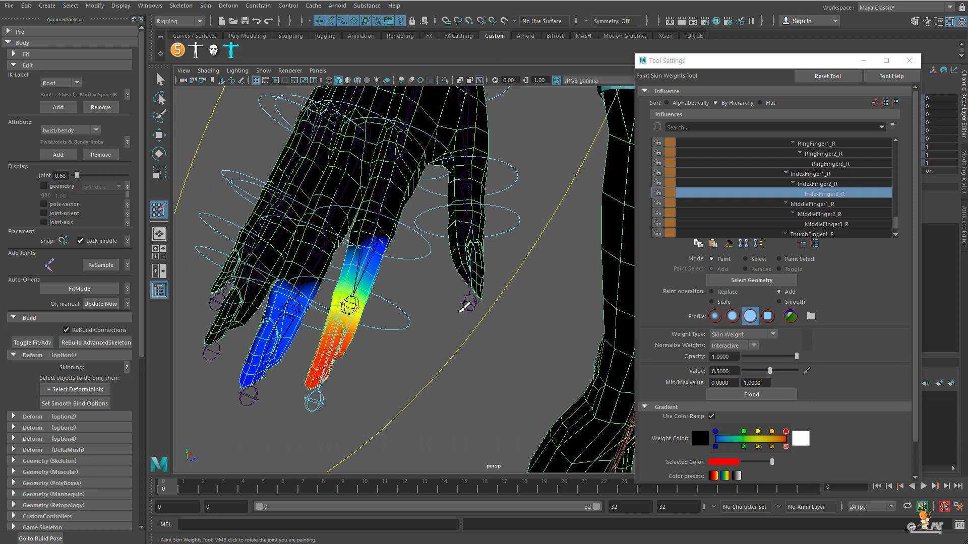
{"action": "left_click", "coordinate": [712, 417]}
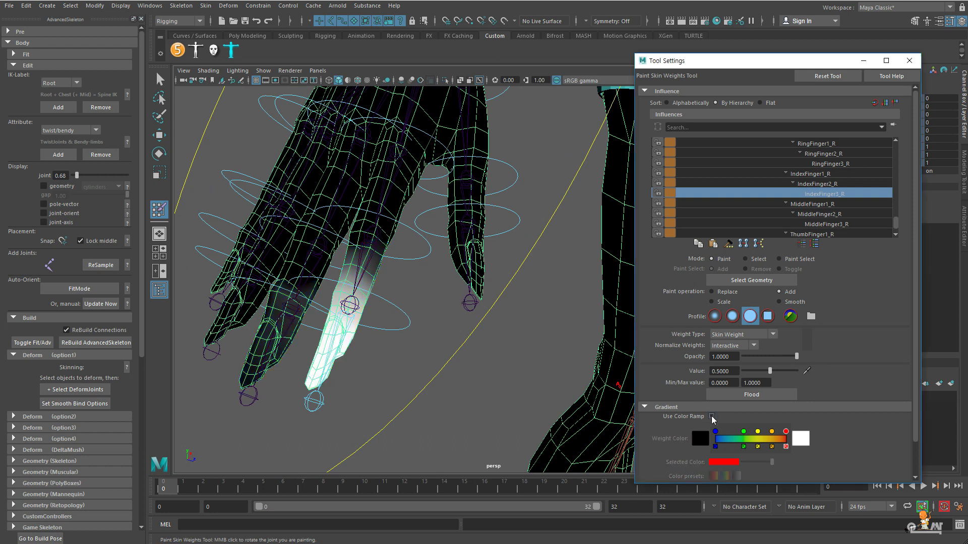
{"action": "left_click_drag", "start_coordinate": [426, 388], "coordinate": [437, 343], "text": "alt"}
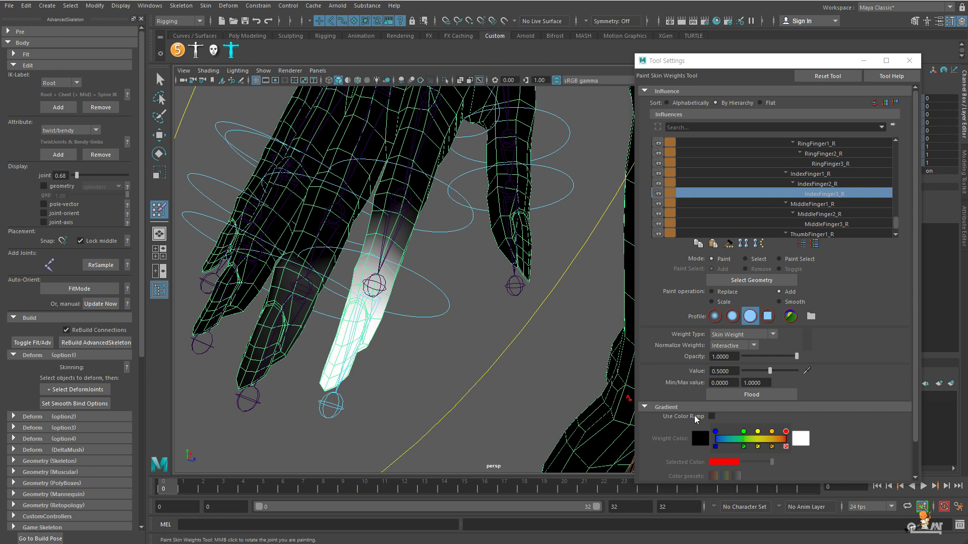
{"action": "left_click", "coordinate": [711, 416]}
{"action": "left_click_drag", "start_coordinate": [399, 353], "coordinate": [404, 355], "text": "alt"}
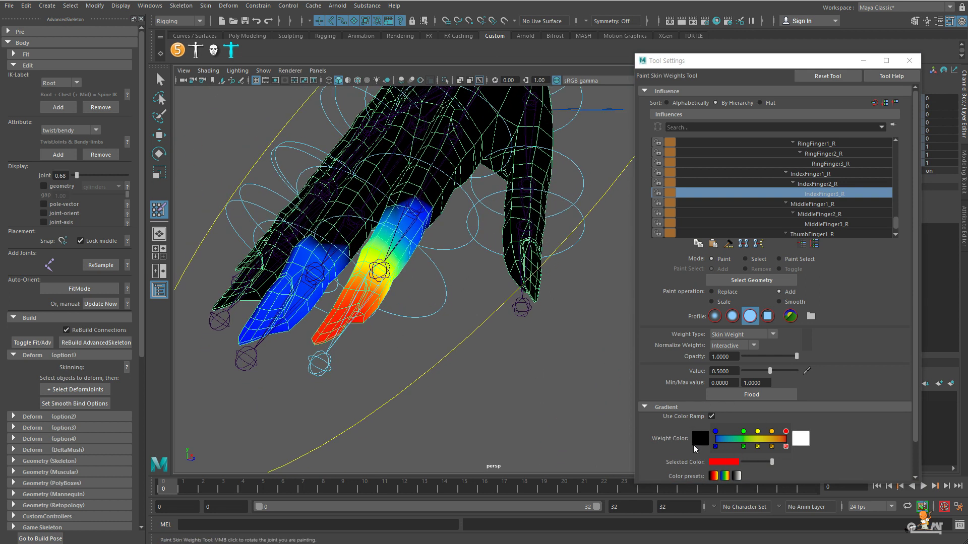
- Set the paint value to 1.0 and inspect the IndexFinger3_R weights on the index and middle fingers
{"action": "scroll", "coordinate": [448, 334], "scroll_direction": "up", "scroll_amount": 2}
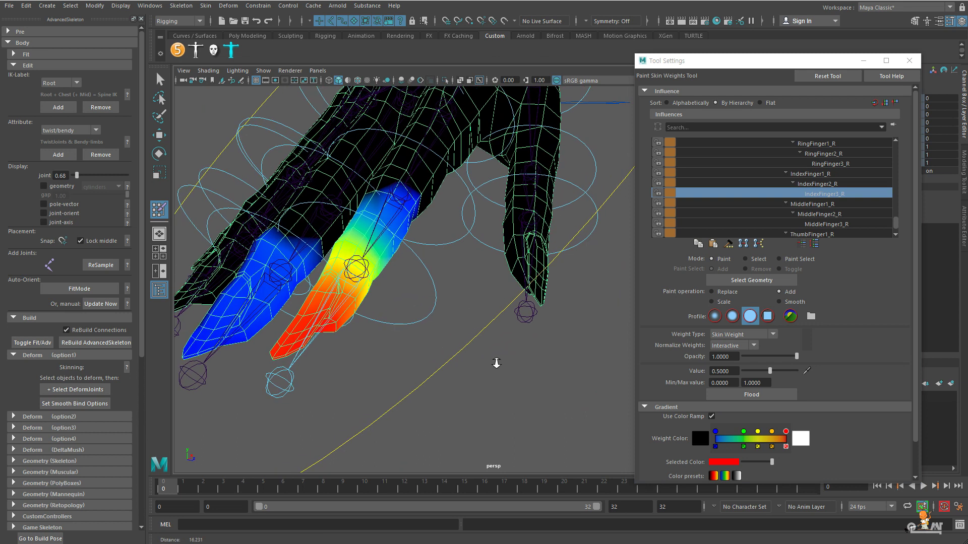
{"action": "left_click_drag", "start_coordinate": [415, 335], "coordinate": [414, 363], "text": "alt"}
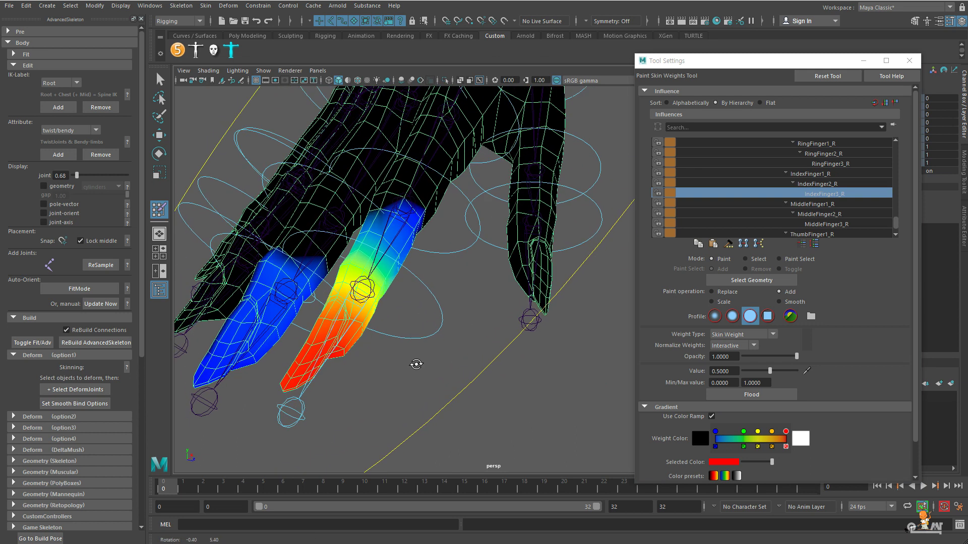
{"action": "right_click_drag", "start_coordinate": [424, 354], "coordinate": [381, 360], "text": "alt"}
{"action": "mouse_move", "coordinate": [381, 360]}
{"action": "left_mouse_down", "text": "alt"}
{"action": "mouse_move", "coordinate": [402, 302]}
{"action": "mouse_move", "coordinate": [442, 365]}
{"action": "mouse_move", "coordinate": [406, 369]}
{"action": "left_mouse_up", "text": "alt"}
{"action": "left_click_drag", "start_coordinate": [770, 371], "coordinate": [773, 371]}
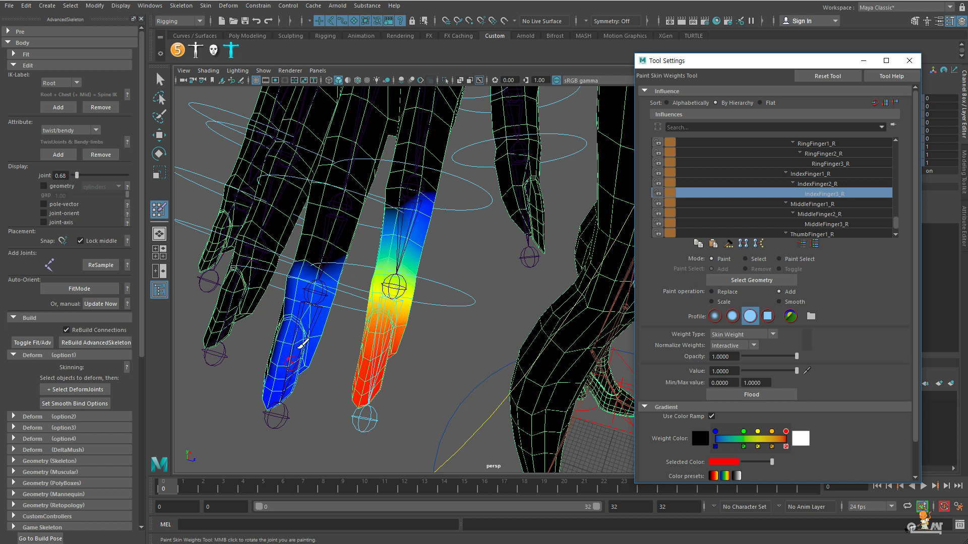
{"action": "left_click_drag", "start_coordinate": [413, 394], "coordinate": [414, 400], "text": "alt"}
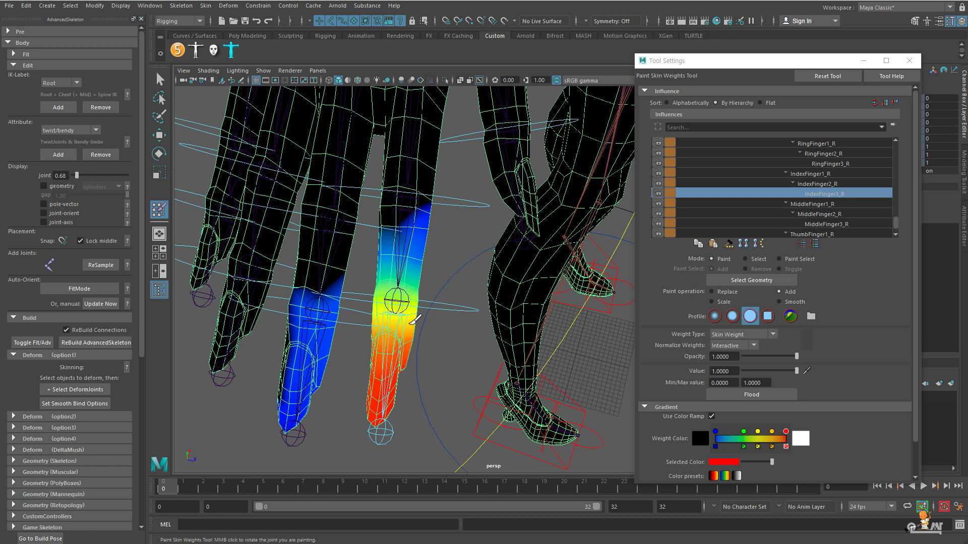
{"action": "scroll", "coordinate": [432, 413], "scroll_direction": "up", "scroll_amount": 5}
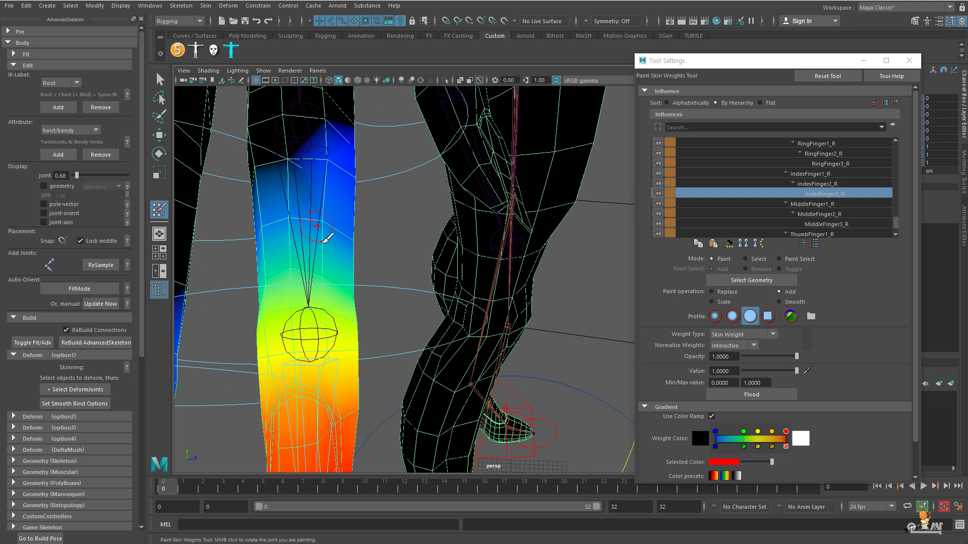
{"action": "scroll", "coordinate": [365, 351], "scroll_direction": "down", "scroll_amount": 3}
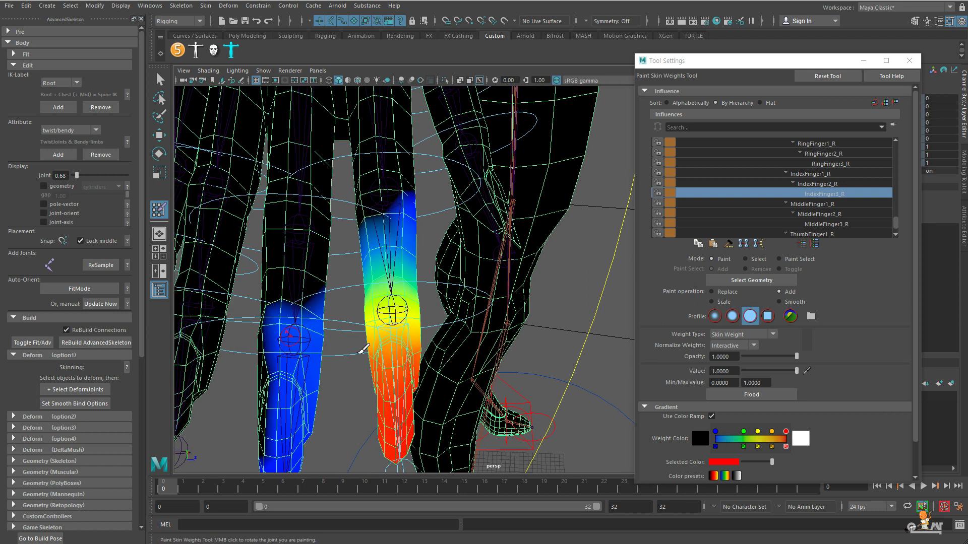
{"action": "scroll", "coordinate": [364, 348], "scroll_direction": "down", "scroll_amount": 4}
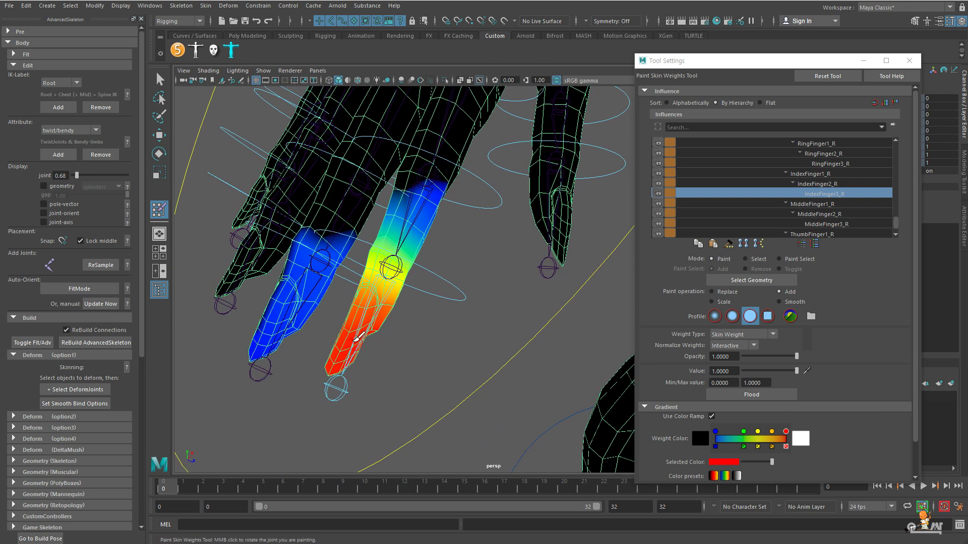
{"action": "mouse_move", "coordinate": [487, 352]}
{"action": "left_mouse_down", "text": "alt"}
{"action": "mouse_move", "coordinate": [516, 361]}
{"action": "mouse_move", "coordinate": [503, 356]}
{"action": "left_mouse_up", "text": "alt"}
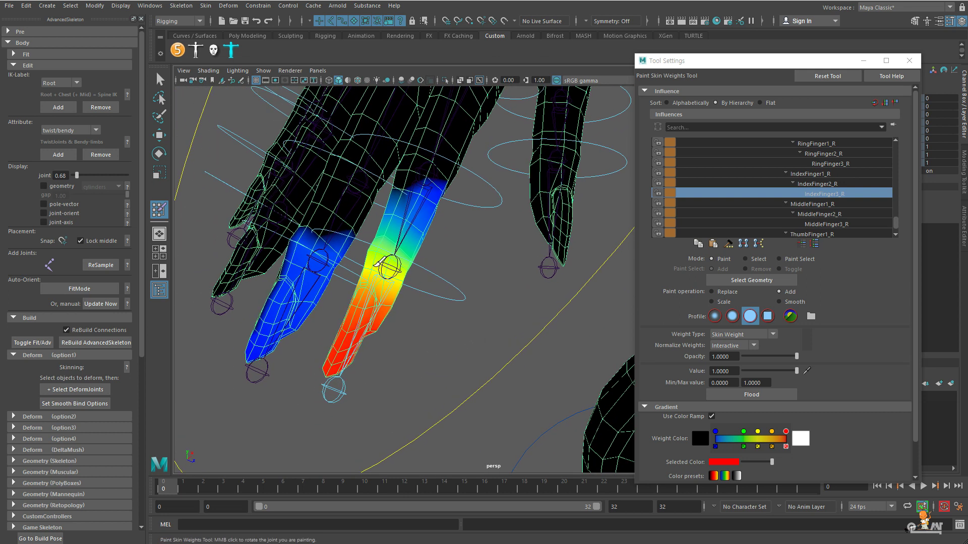
- Rotate the right index fingertip's FK control about 50° and inspect how the finger deforms
{"action": "left_click", "coordinate": [160, 80]}
{"action": "left_click", "coordinate": [423, 297]}
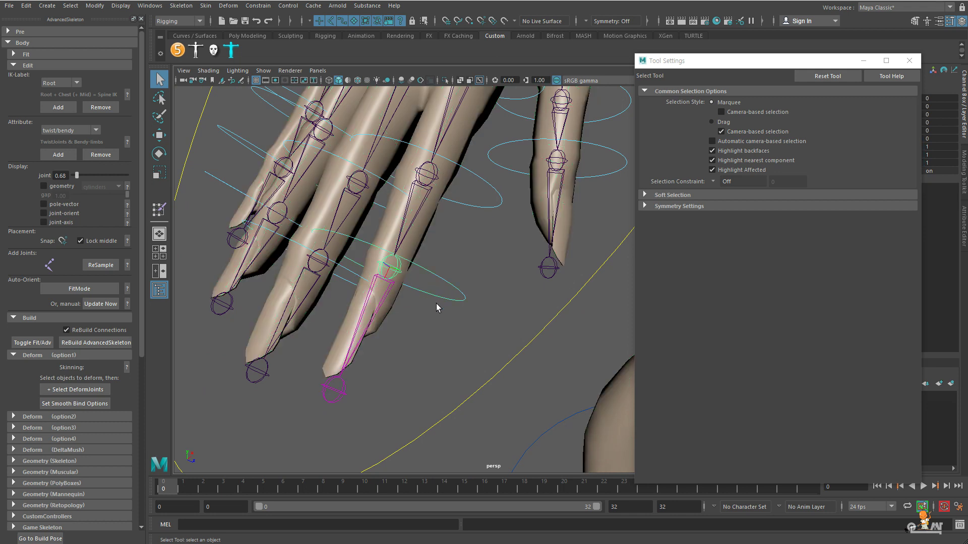
{"action": "key", "text": "e"}
{"action": "left_click_drag", "start_coordinate": [427, 330], "coordinate": [398, 301], "text": "alt"}
{"action": "right_click_drag", "start_coordinate": [398, 301], "coordinate": [517, 354], "text": "alt"}
{"action": "left_click_drag", "start_coordinate": [361, 384], "coordinate": [365, 264], "text": "alt"}
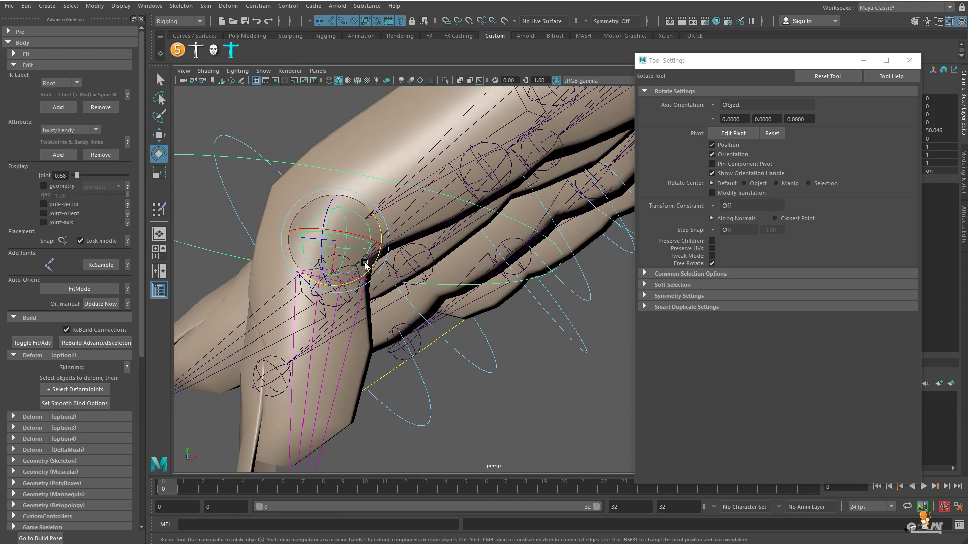
{"action": "left_click_drag", "start_coordinate": [458, 319], "coordinate": [342, 209], "text": "alt"}
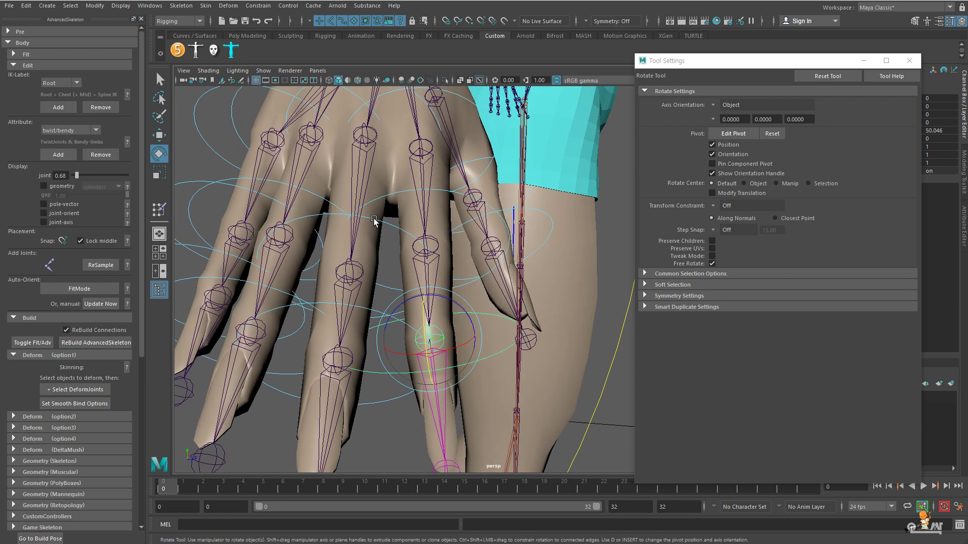
- Bend the right middle finger with the FK control at its middle joint to test the hand's deformation
{"action": "left_click", "coordinate": [345, 269]}
{"action": "left_click_drag", "start_coordinate": [343, 276], "coordinate": [312, 333]}
{"action": "left_click", "coordinate": [316, 298]}
{"action": "left_click_drag", "start_coordinate": [312, 334], "coordinate": [392, 300], "text": "alt"}
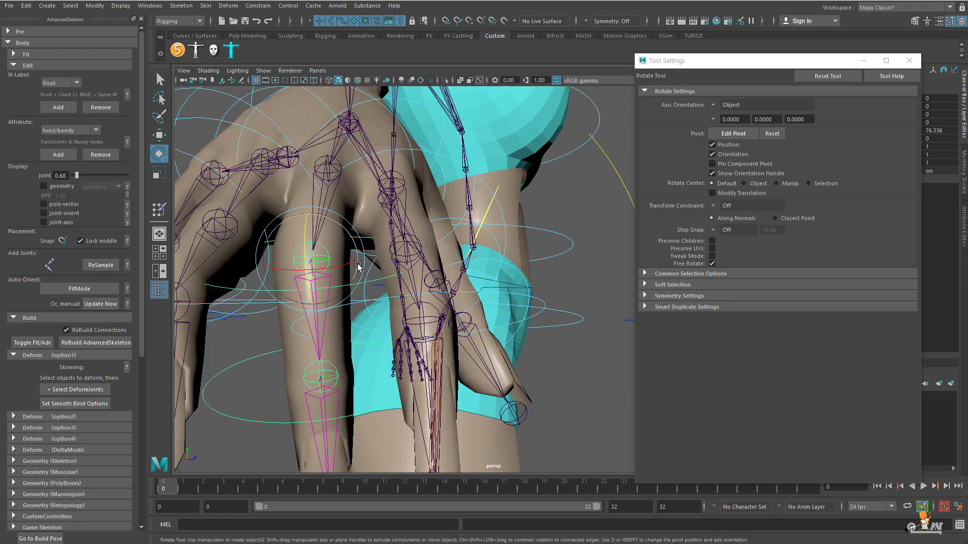
{"action": "left_click_drag", "start_coordinate": [301, 242], "coordinate": [393, 281]}
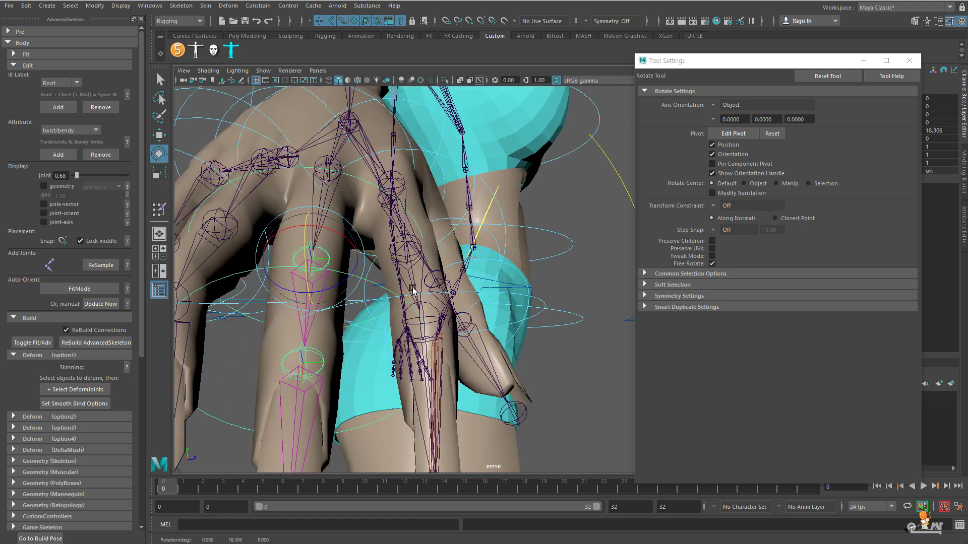
{"action": "right_click_drag", "start_coordinate": [344, 361], "coordinate": [249, 328], "text": "alt"}
{"action": "left_click_drag", "start_coordinate": [248, 329], "coordinate": [309, 360], "text": "alt"}
{"action": "right_click_drag", "start_coordinate": [309, 361], "coordinate": [318, 359], "text": "alt"}
{"action": "left_click", "coordinate": [335, 346]}
{"action": "left_click_drag", "start_coordinate": [335, 346], "coordinate": [331, 117]}
- Select the body mesh, reactivate the Paint Skin Weights Tool and examine the weights on the bent fingers
{"action": "left_click", "coordinate": [352, 110]}
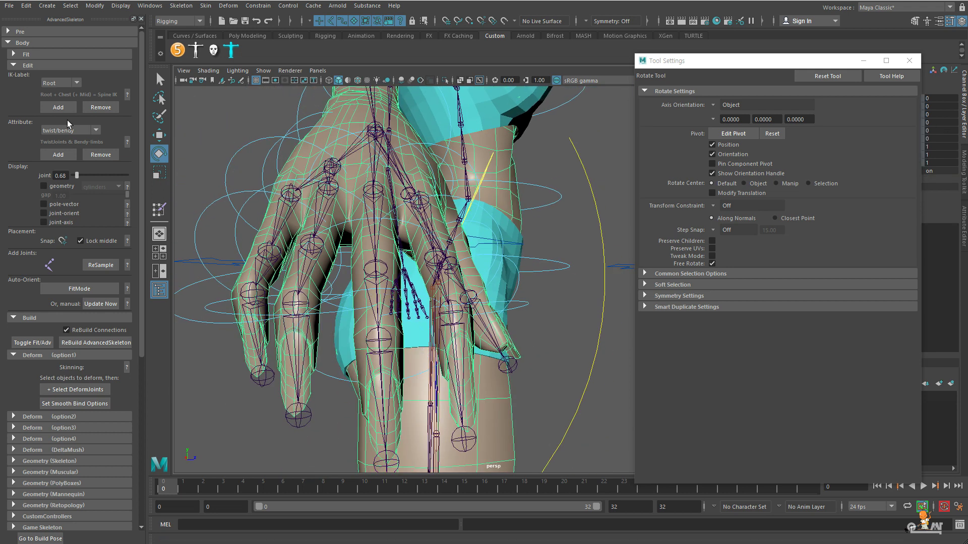
{"action": "left_click", "coordinate": [158, 212]}
{"action": "scroll", "coordinate": [282, 262], "scroll_direction": "up", "scroll_amount": 5}
{"action": "left_click_drag", "start_coordinate": [425, 270], "coordinate": [361, 290], "text": "alt"}
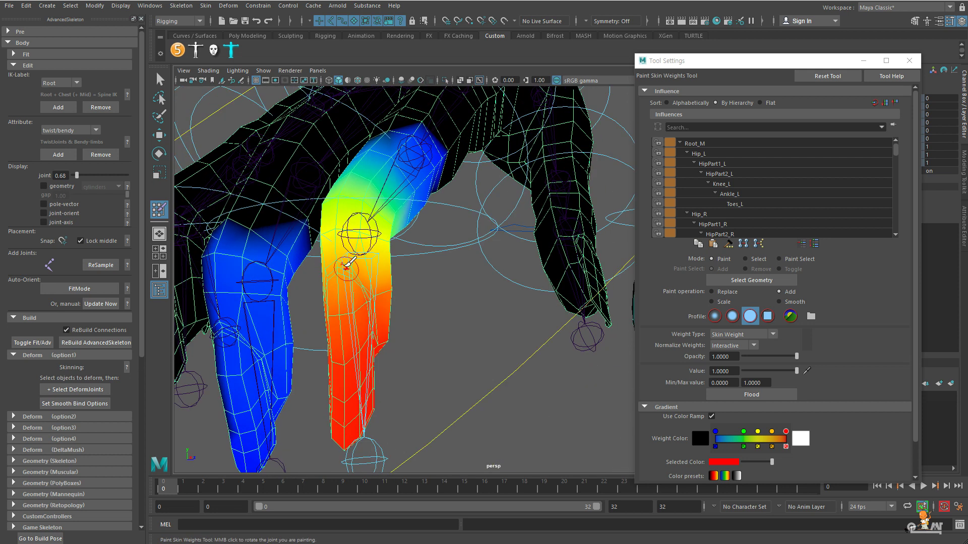
{"action": "right_click_drag", "start_coordinate": [367, 283], "coordinate": [334, 288], "text": "alt"}
{"action": "left_click_drag", "start_coordinate": [335, 288], "coordinate": [331, 327], "text": "alt"}
{"action": "key", "text": "alt"}
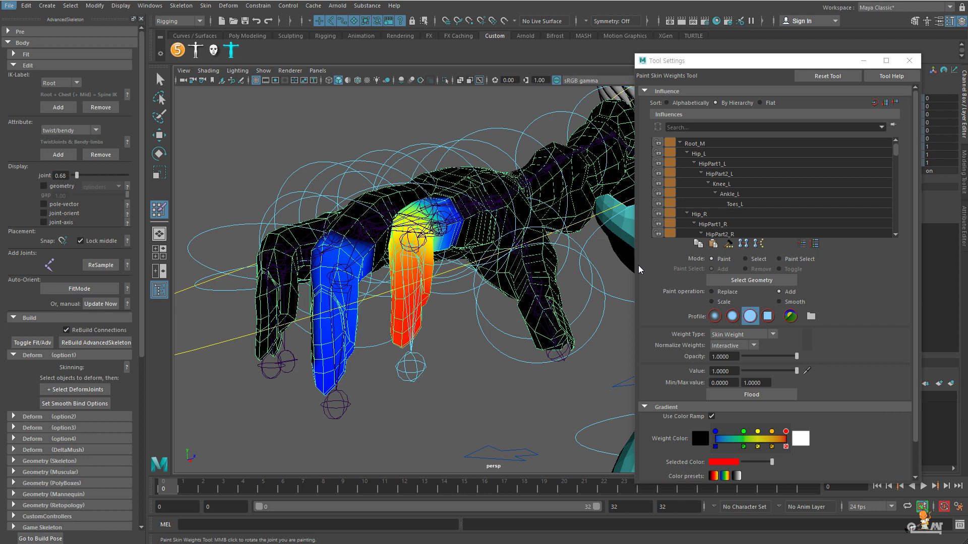
- Move the tool settings window higher and choose the Gaussian brush profile for weight painting
{"action": "left_click_drag", "start_coordinate": [709, 63], "coordinate": [702, 35]}
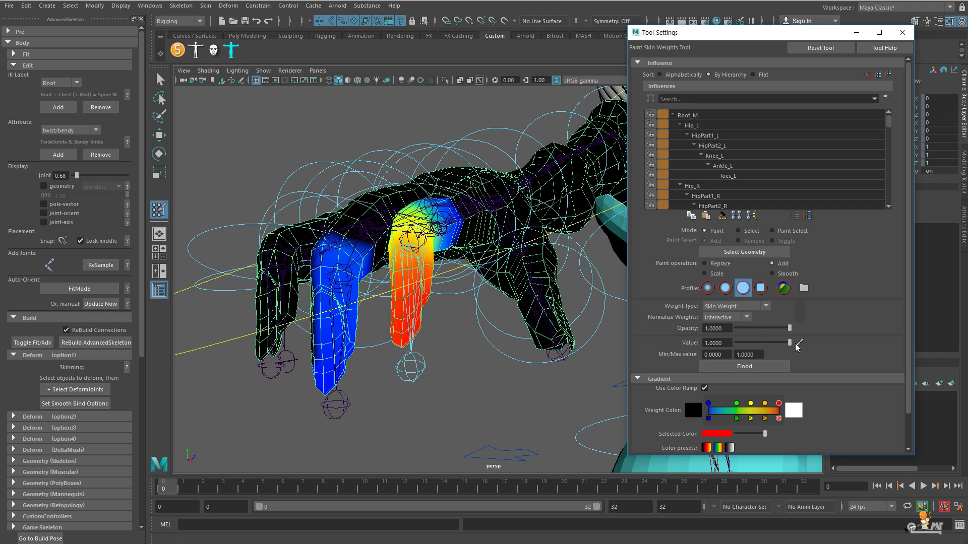
{"action": "left_click", "coordinate": [708, 289]}
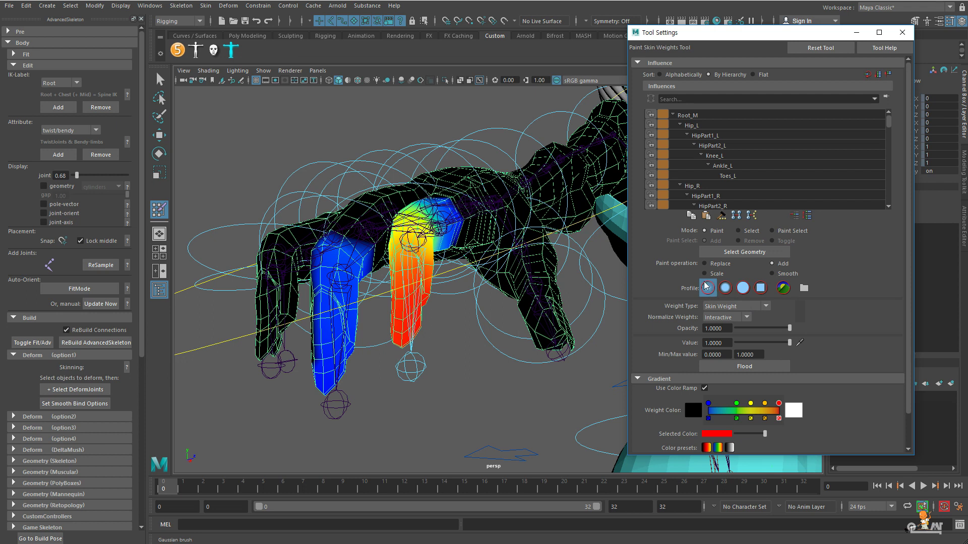
- Set the weight-painting brush to the Solid profile and adjust its radius for the index finger
{"action": "left_click", "coordinate": [727, 289]}
{"action": "left_click", "coordinate": [743, 289]}
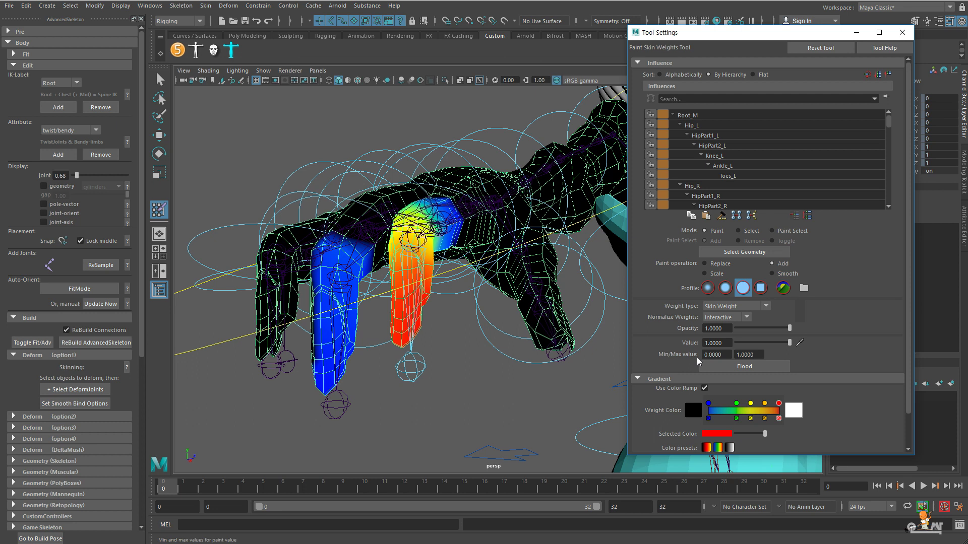
{"action": "key", "text": "b"}
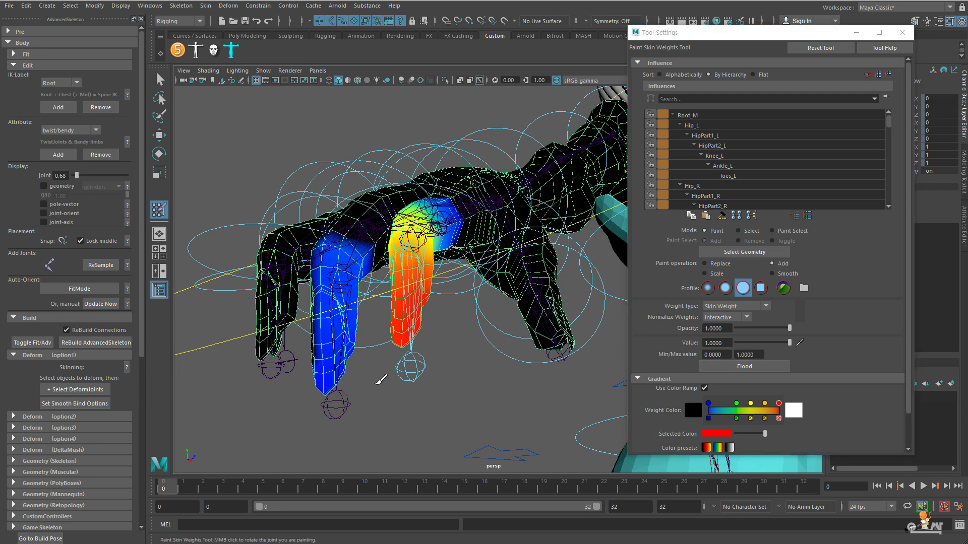
- Paint full weight for the fingertip joint over the end segment of the right index finger, using Add at value 1
{"action": "left_click_drag", "start_coordinate": [377, 384], "coordinate": [382, 410], "text": "alt"}
{"action": "right_click_drag", "start_coordinate": [382, 411], "coordinate": [444, 419], "text": "alt"}
{"action": "mouse_move", "coordinate": [443, 419]}
{"action": "left_mouse_down", "text": "alt"}
{"action": "mouse_move", "coordinate": [501, 428]}
{"action": "mouse_move", "coordinate": [454, 403]}
{"action": "left_mouse_up", "text": "alt"}
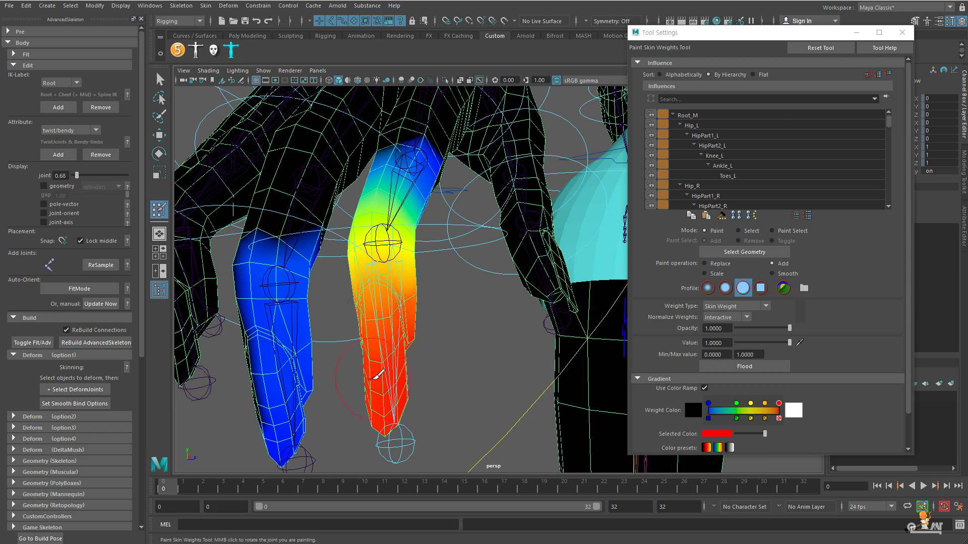
{"action": "mouse_move", "coordinate": [382, 353]}
{"action": "left_mouse_down"}
{"action": "mouse_move", "coordinate": [385, 393]}
{"action": "mouse_move", "coordinate": [391, 353]}
{"action": "mouse_move", "coordinate": [412, 405]}
{"action": "mouse_move", "coordinate": [460, 371]}
{"action": "left_mouse_up"}
{"action": "mouse_move", "coordinate": [523, 401]}
{"action": "left_mouse_down"}
{"action": "mouse_move", "coordinate": [494, 345]}
{"action": "mouse_move", "coordinate": [519, 409]}
{"action": "mouse_move", "coordinate": [261, 301]}
{"action": "mouse_move", "coordinate": [302, 298]}
{"action": "mouse_move", "coordinate": [237, 265]}
{"action": "mouse_move", "coordinate": [330, 393]}
{"action": "mouse_move", "coordinate": [347, 388]}
{"action": "left_mouse_up"}
{"action": "mouse_move", "coordinate": [501, 349]}
{"action": "left_mouse_down"}
{"action": "mouse_move", "coordinate": [504, 363]}
{"action": "mouse_move", "coordinate": [524, 323]}
{"action": "mouse_move", "coordinate": [508, 345]}
{"action": "mouse_move", "coordinate": [494, 422]}
{"action": "mouse_move", "coordinate": [665, 348]}
{"action": "mouse_move", "coordinate": [734, 386]}
{"action": "mouse_move", "coordinate": [550, 340]}
{"action": "mouse_move", "coordinate": [491, 305]}
{"action": "left_mouse_up"}
{"action": "mouse_move", "coordinate": [519, 444]}
{"action": "left_mouse_down", "text": "alt"}
{"action": "mouse_move", "coordinate": [544, 378]}
{"action": "mouse_move", "coordinate": [579, 385]}
{"action": "left_mouse_up", "text": "alt"}
{"action": "mouse_move", "coordinate": [461, 323]}
{"action": "left_mouse_down", "text": "alt"}
{"action": "mouse_move", "coordinate": [471, 318]}
{"action": "mouse_move", "coordinate": [435, 403]}
{"action": "left_mouse_up", "text": "alt"}
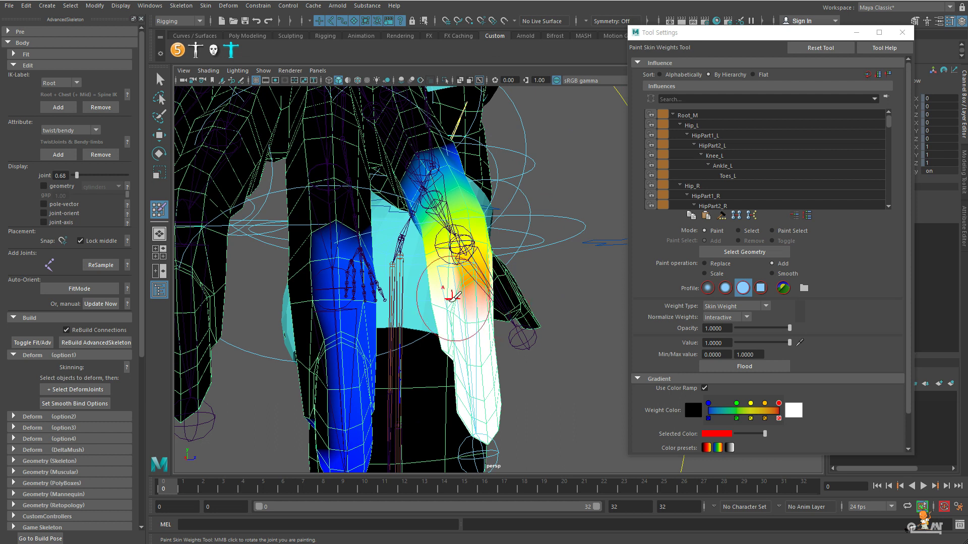
- Erase the IndexFinger3_R weight from the neighbouring middle finger with the Replace operation
{"action": "mouse_move", "coordinate": [521, 339]}
{"action": "left_mouse_down", "text": "alt"}
{"action": "mouse_move", "coordinate": [499, 367]}
{"action": "mouse_move", "coordinate": [519, 379]}
{"action": "mouse_move", "coordinate": [453, 367]}
{"action": "mouse_move", "coordinate": [487, 348]}
{"action": "mouse_move", "coordinate": [430, 321]}
{"action": "left_mouse_up", "text": "alt"}
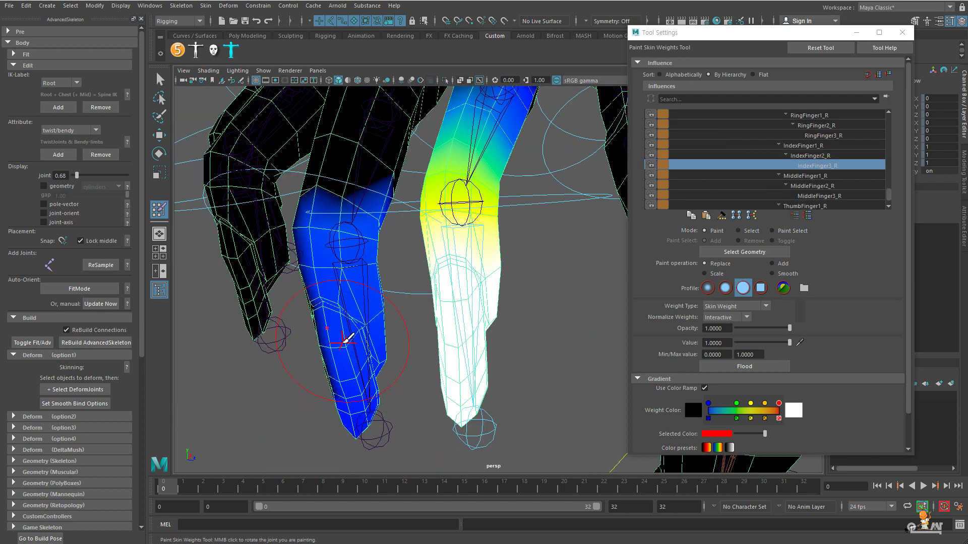
{"action": "left_click_drag", "start_coordinate": [342, 262], "coordinate": [355, 348]}
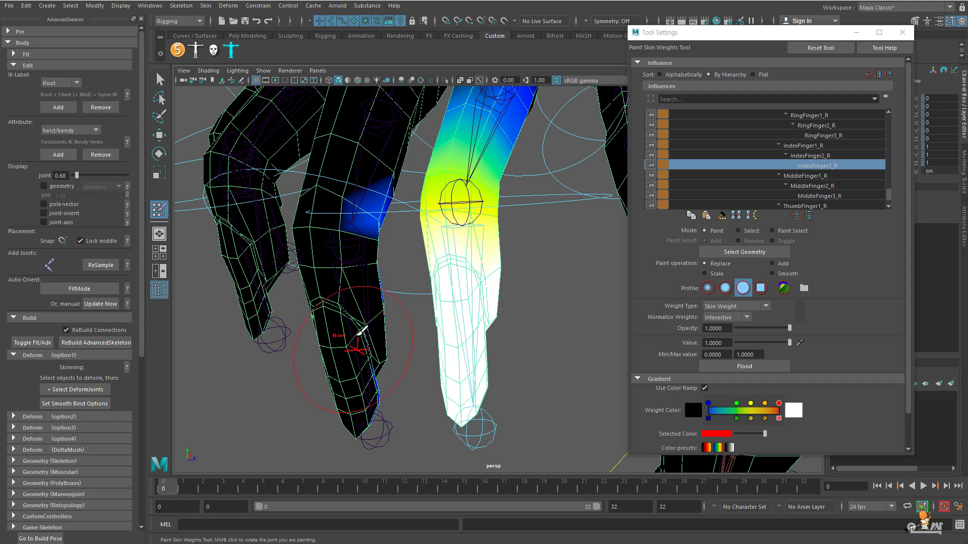
{"action": "mouse_move", "coordinate": [363, 312]}
{"action": "left_mouse_down", "text": "alt"}
{"action": "mouse_move", "coordinate": [351, 335]}
{"action": "mouse_move", "coordinate": [261, 320]}
{"action": "mouse_move", "coordinate": [262, 331]}
{"action": "left_mouse_up", "text": "alt"}
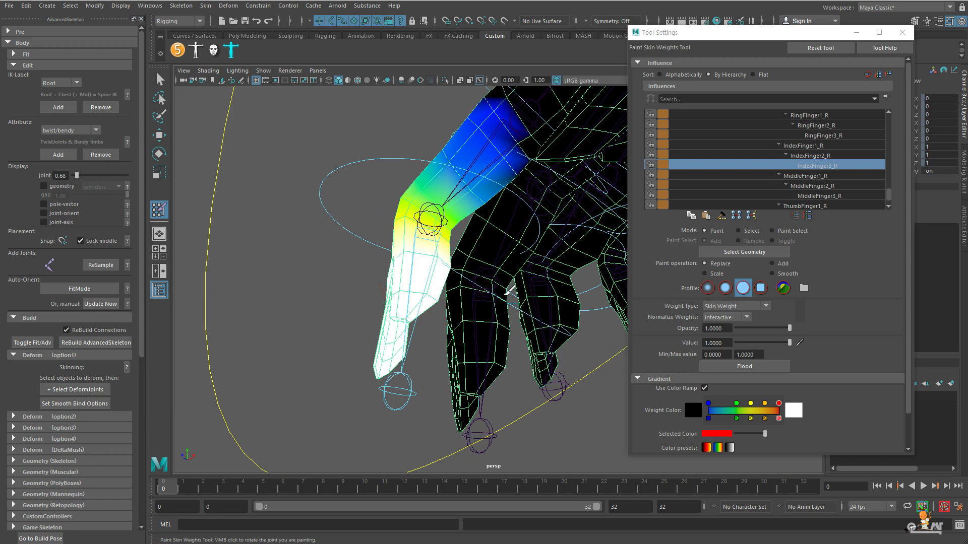
- Erase the IndexFinger3_R weight from the upper part of the index finger, near its middle knuckle
{"action": "mouse_move", "coordinate": [487, 330]}
{"action": "left_mouse_down", "text": "alt"}
{"action": "mouse_move", "coordinate": [444, 334]}
{"action": "mouse_move", "coordinate": [441, 303]}
{"action": "left_mouse_up", "text": "alt"}
{"action": "mouse_move", "coordinate": [522, 286]}
{"action": "left_mouse_down", "text": "alt"}
{"action": "mouse_move", "coordinate": [466, 287]}
{"action": "mouse_move", "coordinate": [415, 271]}
{"action": "left_mouse_up", "text": "alt"}
{"action": "mouse_move", "coordinate": [434, 326]}
{"action": "left_mouse_down", "text": "alt"}
{"action": "mouse_move", "coordinate": [493, 330]}
{"action": "mouse_move", "coordinate": [479, 332]}
{"action": "left_mouse_up", "text": "alt"}
{"action": "mouse_move", "coordinate": [476, 268]}
{"action": "left_mouse_down", "text": "alt"}
{"action": "mouse_move", "coordinate": [464, 276]}
{"action": "mouse_move", "coordinate": [423, 237]}
{"action": "mouse_move", "coordinate": [384, 170]}
{"action": "left_mouse_up", "text": "alt"}
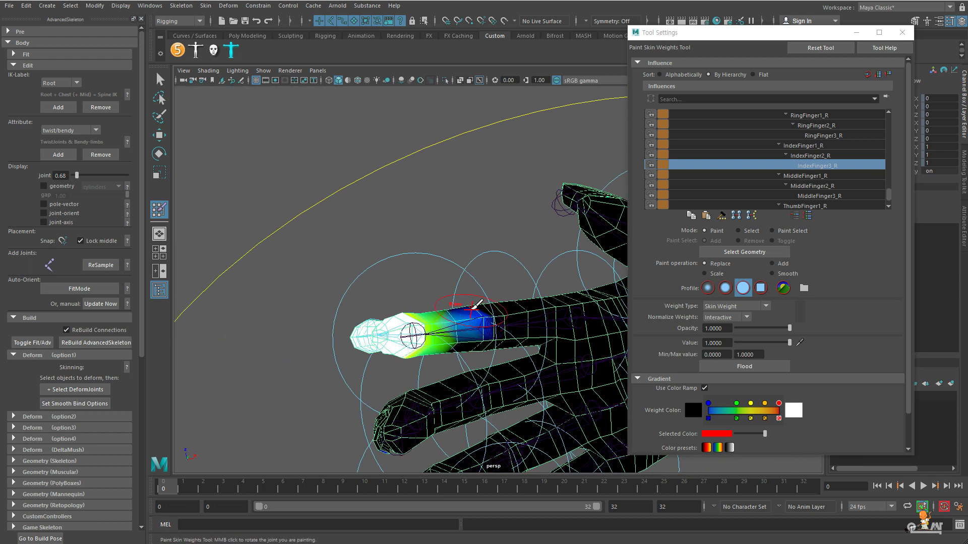
{"action": "left_click_drag", "start_coordinate": [510, 264], "coordinate": [612, 320], "text": "alt"}
{"action": "right_click_drag", "start_coordinate": [611, 320], "coordinate": [722, 352], "text": "alt"}
{"action": "mouse_move", "coordinate": [602, 312]}
{"action": "left_mouse_down", "text": "alt"}
{"action": "mouse_move", "coordinate": [584, 212]}
{"action": "mouse_move", "coordinate": [527, 264]}
{"action": "left_mouse_up", "text": "alt"}
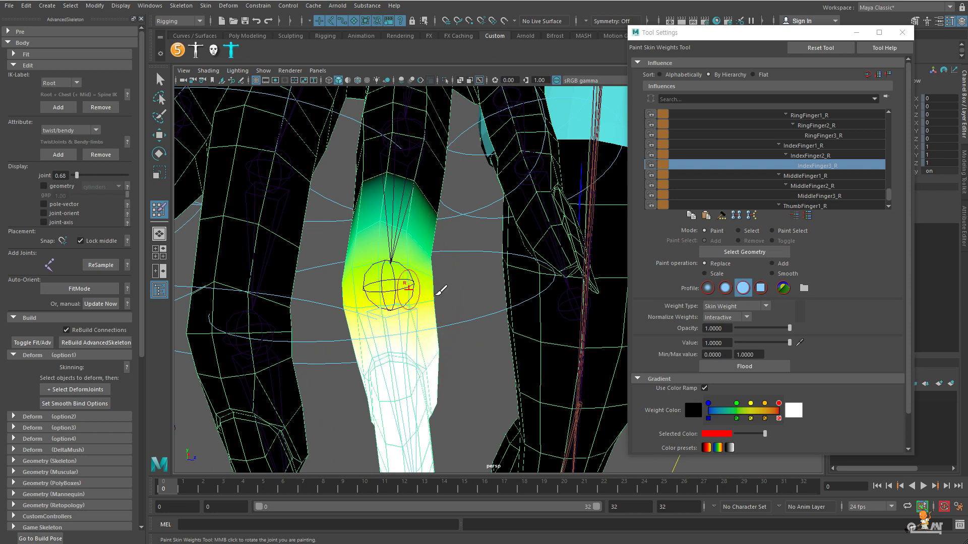
- Examine the IndexFinger3_R weight falloff around the index finger's last joint from several angles
{"action": "right_click_drag", "start_coordinate": [441, 291], "coordinate": [424, 295], "text": "alt"}
{"action": "left_click_drag", "start_coordinate": [424, 295], "coordinate": [404, 297], "text": "alt"}
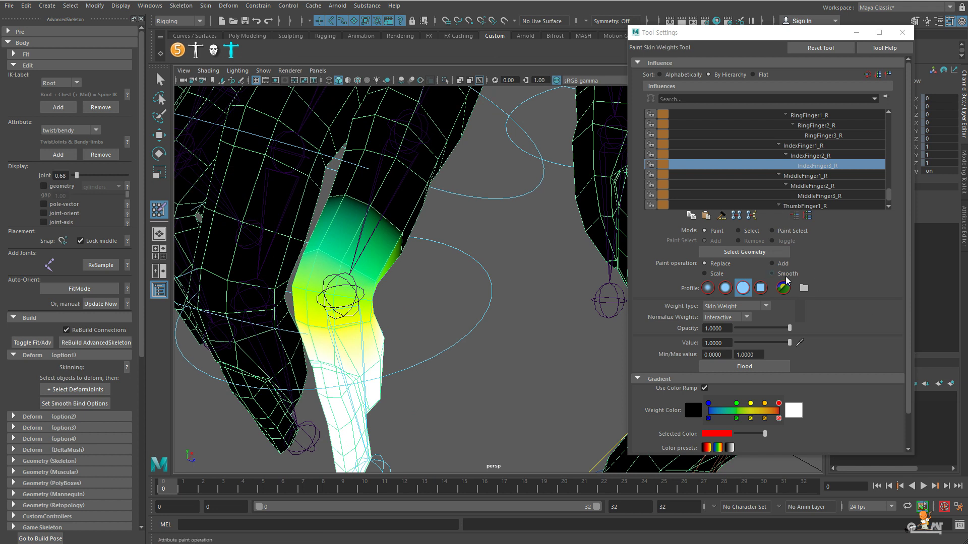
{"action": "left_click_drag", "start_coordinate": [390, 282], "coordinate": [417, 272], "text": "alt"}
{"action": "mouse_move", "coordinate": [417, 273]}
{"action": "right_mouse_down", "text": "alt"}
{"action": "mouse_move", "coordinate": [424, 287]}
{"action": "mouse_move", "coordinate": [505, 298]}
{"action": "right_mouse_up", "text": "alt"}
{"action": "mouse_move", "coordinate": [506, 298]}
{"action": "left_mouse_down", "text": "alt"}
{"action": "mouse_move", "coordinate": [570, 281]}
{"action": "mouse_move", "coordinate": [477, 301]}
{"action": "left_mouse_up", "text": "alt"}
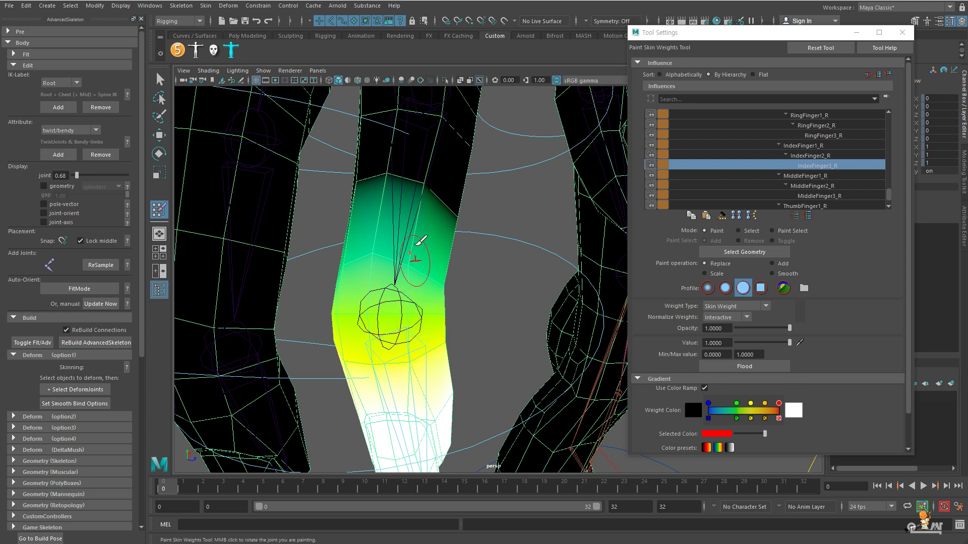
{"action": "scroll", "coordinate": [415, 183], "scroll_direction": "down", "scroll_amount": 2}
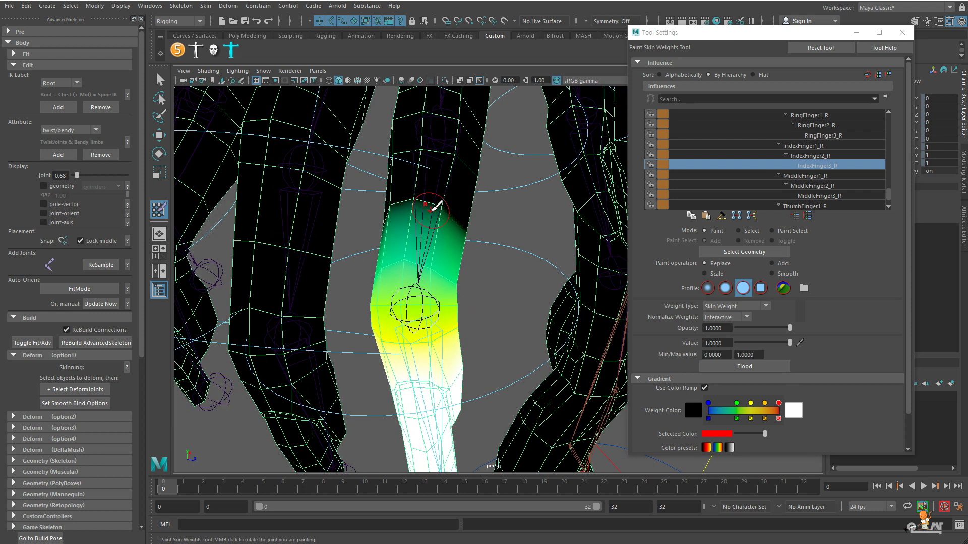
{"action": "left_click_drag", "start_coordinate": [487, 331], "coordinate": [440, 361], "text": "alt"}
{"action": "left_click_drag", "start_coordinate": [403, 326], "coordinate": [425, 315], "text": "alt"}
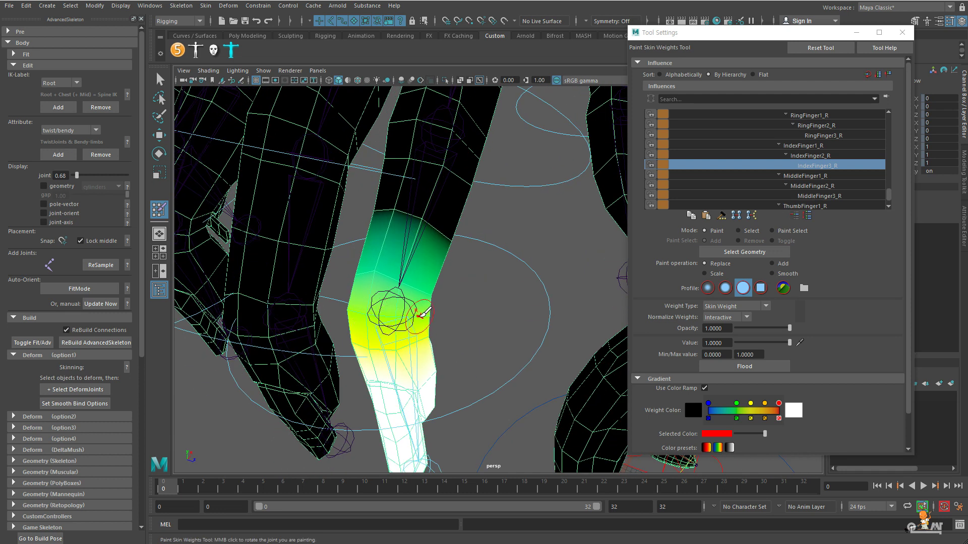
{"action": "left_click_drag", "start_coordinate": [424, 314], "coordinate": [371, 326], "text": "alt"}
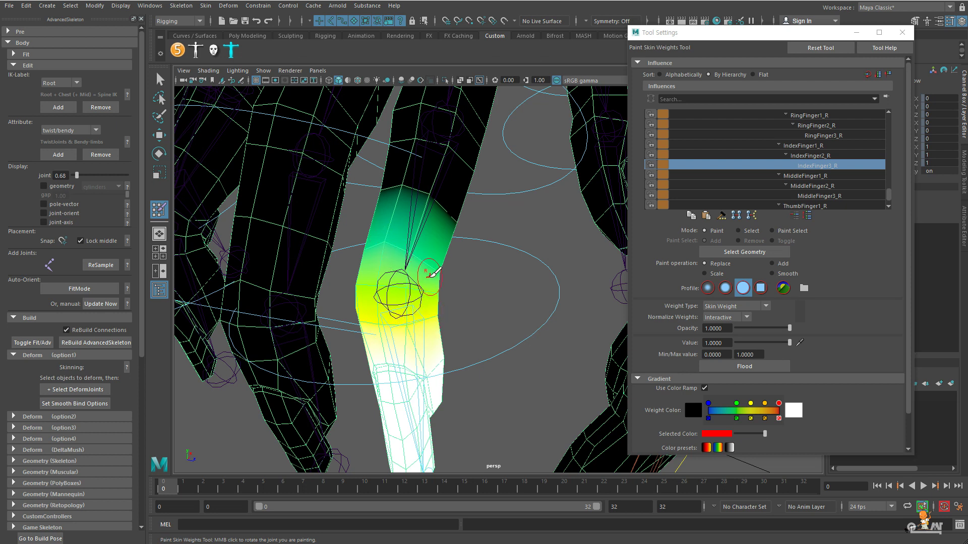
{"action": "mouse_move", "coordinate": [453, 270]}
{"action": "left_mouse_down", "text": "alt"}
{"action": "mouse_move", "coordinate": [505, 332]}
{"action": "mouse_move", "coordinate": [492, 274]}
{"action": "mouse_move", "coordinate": [523, 281]}
{"action": "mouse_move", "coordinate": [617, 359]}
{"action": "left_mouse_up", "text": "alt"}
{"action": "left_click_drag", "start_coordinate": [328, 278], "coordinate": [623, 358], "text": "alt"}
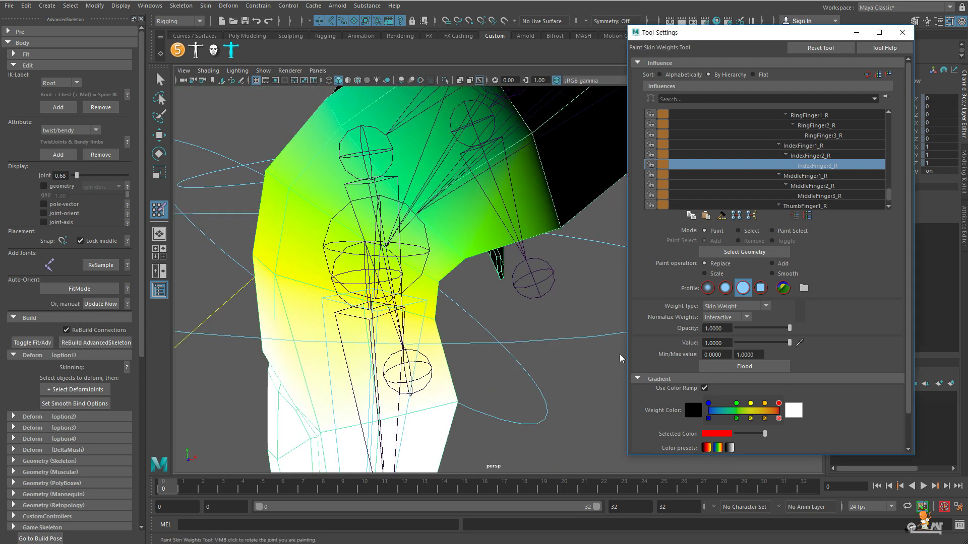
{"action": "left_click_drag", "start_coordinate": [460, 274], "coordinate": [509, 323], "text": "alt"}
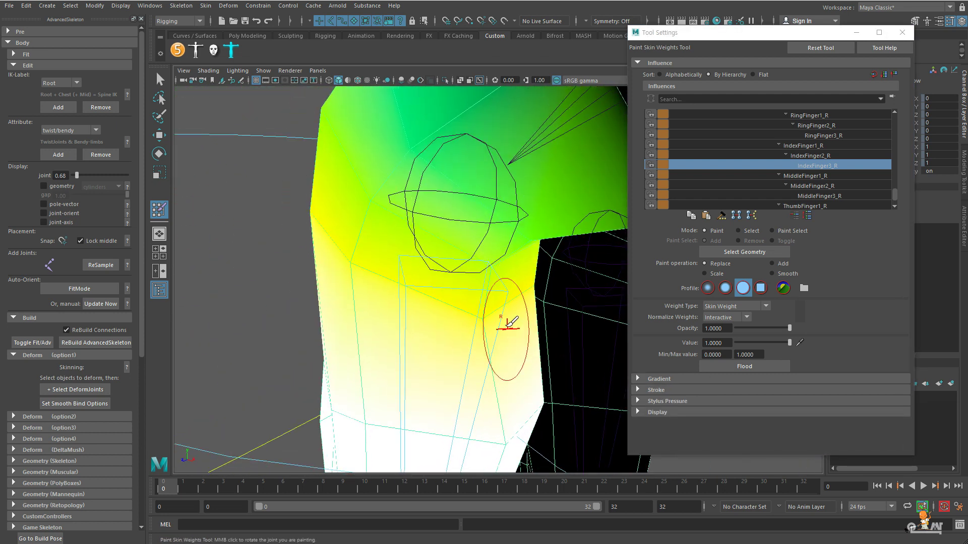
- Set the brush to Add at value 0.5437 and refine the IndexFinger3_R weights around and just below the last joint
{"action": "left_click_drag", "start_coordinate": [788, 342], "coordinate": [765, 341]}
{"action": "left_click", "coordinate": [773, 263]}
{"action": "mouse_move", "coordinate": [565, 312]}
{"action": "left_mouse_down", "text": "alt"}
{"action": "mouse_move", "coordinate": [395, 281]}
{"action": "mouse_move", "coordinate": [448, 318]}
{"action": "left_mouse_up", "text": "alt"}
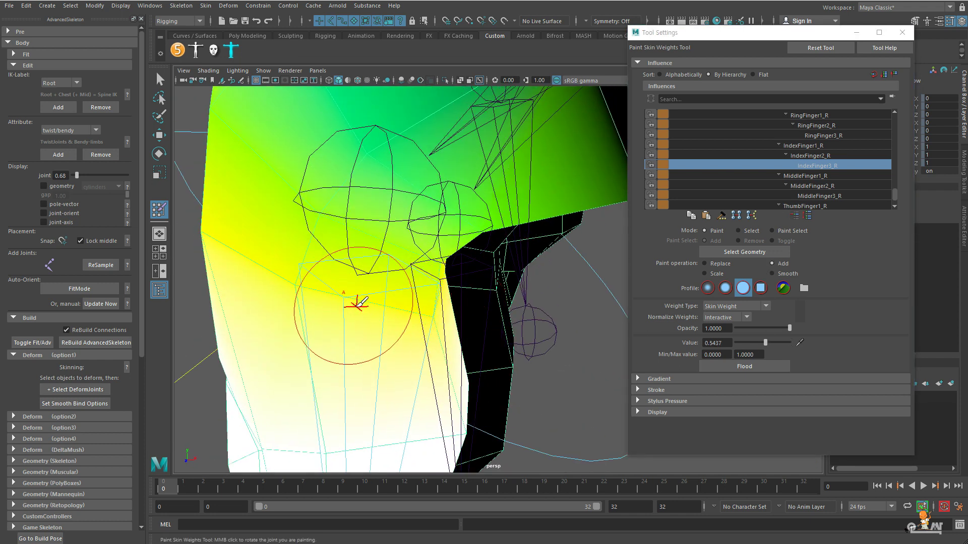
{"action": "mouse_move", "coordinate": [346, 297]}
{"action": "left_mouse_down", "text": "alt"}
{"action": "mouse_move", "coordinate": [406, 326]}
{"action": "mouse_move", "coordinate": [512, 320]}
{"action": "mouse_move", "coordinate": [501, 341]}
{"action": "mouse_move", "coordinate": [546, 340]}
{"action": "mouse_move", "coordinate": [438, 312]}
{"action": "mouse_move", "coordinate": [522, 308]}
{"action": "mouse_move", "coordinate": [535, 324]}
{"action": "mouse_move", "coordinate": [587, 320]}
{"action": "mouse_move", "coordinate": [445, 298]}
{"action": "left_mouse_up", "text": "alt"}
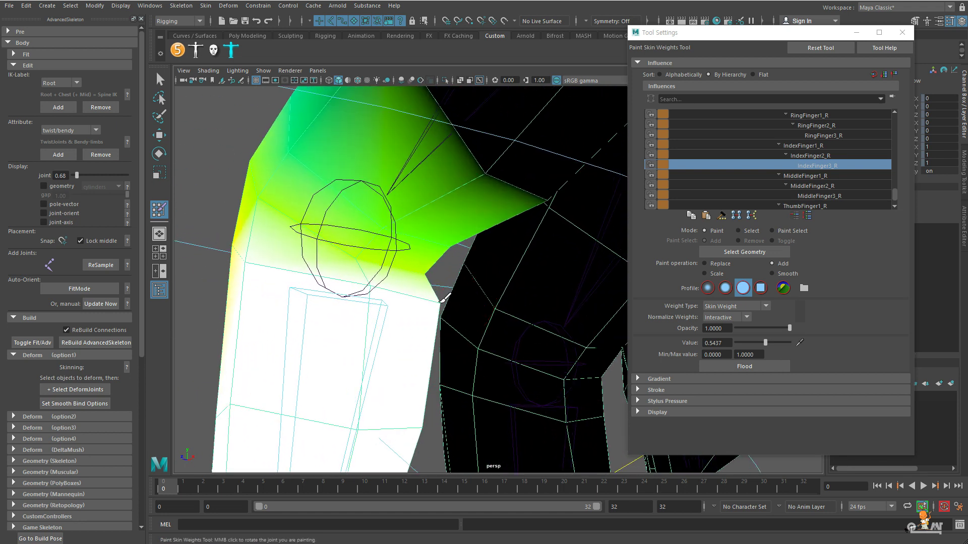
{"action": "mouse_move", "coordinate": [371, 279]}
{"action": "left_mouse_down"}
{"action": "mouse_move", "coordinate": [454, 300]}
{"action": "mouse_move", "coordinate": [443, 298]}
{"action": "left_mouse_up"}
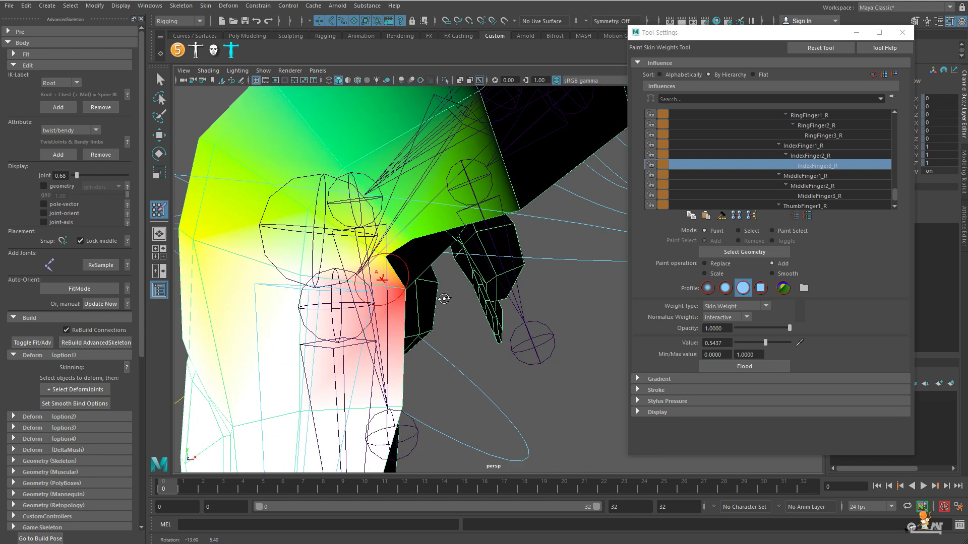
{"action": "left_click_drag", "start_coordinate": [312, 271], "coordinate": [384, 291], "text": "alt"}
{"action": "mouse_move", "coordinate": [385, 290]}
{"action": "right_mouse_down", "text": "alt"}
{"action": "mouse_move", "coordinate": [452, 298]}
{"action": "mouse_move", "coordinate": [433, 290]}
{"action": "mouse_move", "coordinate": [421, 293]}
{"action": "mouse_move", "coordinate": [460, 301]}
{"action": "mouse_move", "coordinate": [400, 284]}
{"action": "right_mouse_up", "text": "alt"}
{"action": "middle_click_drag", "start_coordinate": [397, 283], "coordinate": [348, 328], "text": "alt"}
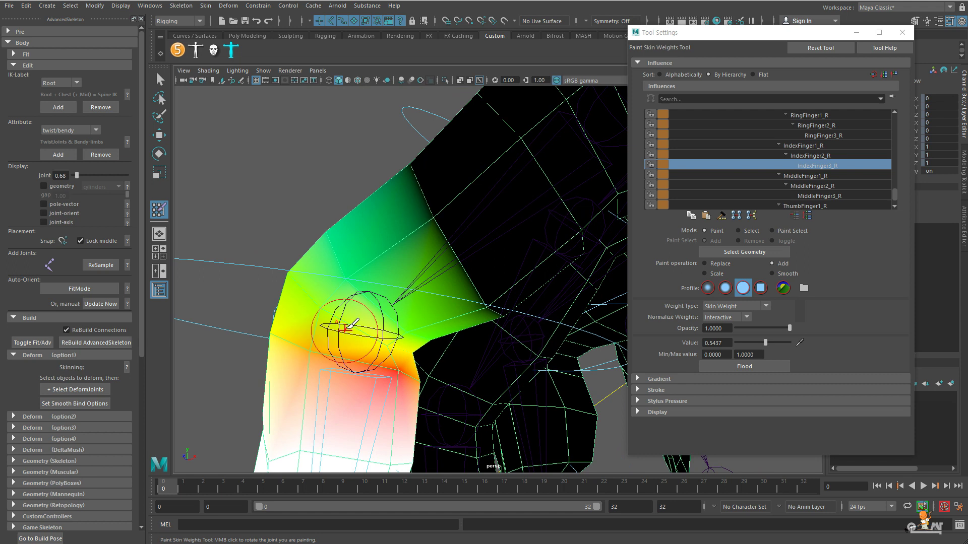
- Pick the IndexFinger2_R influence on the finger, set the brush value to 1 and adjust the brush radius
{"action": "right_click", "coordinate": [464, 256]}
{"action": "left_click", "coordinate": [466, 228]}
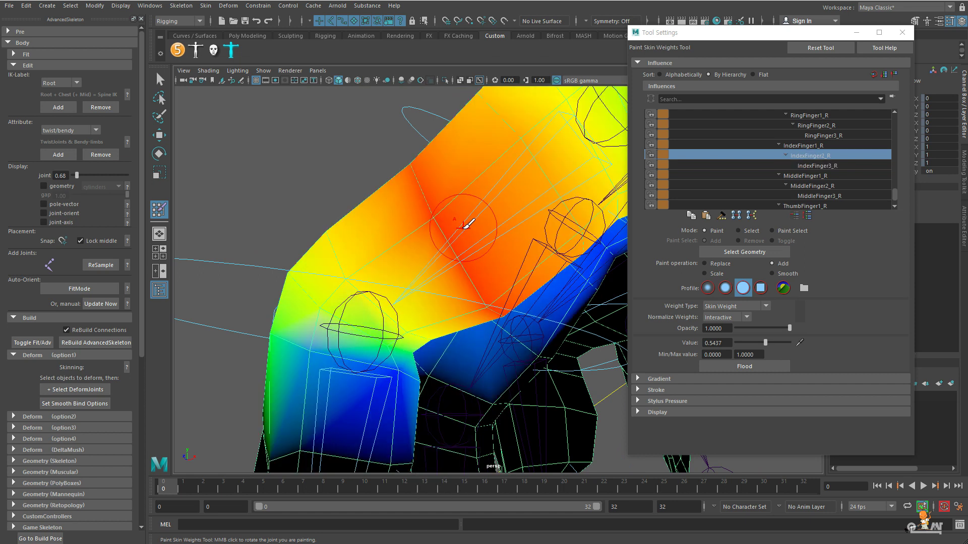
{"action": "mouse_move", "coordinate": [491, 275]}
{"action": "left_mouse_down", "text": "alt"}
{"action": "mouse_move", "coordinate": [503, 282]}
{"action": "mouse_move", "coordinate": [384, 283]}
{"action": "mouse_move", "coordinate": [519, 339]}
{"action": "mouse_move", "coordinate": [483, 228]}
{"action": "left_mouse_up", "text": "alt"}
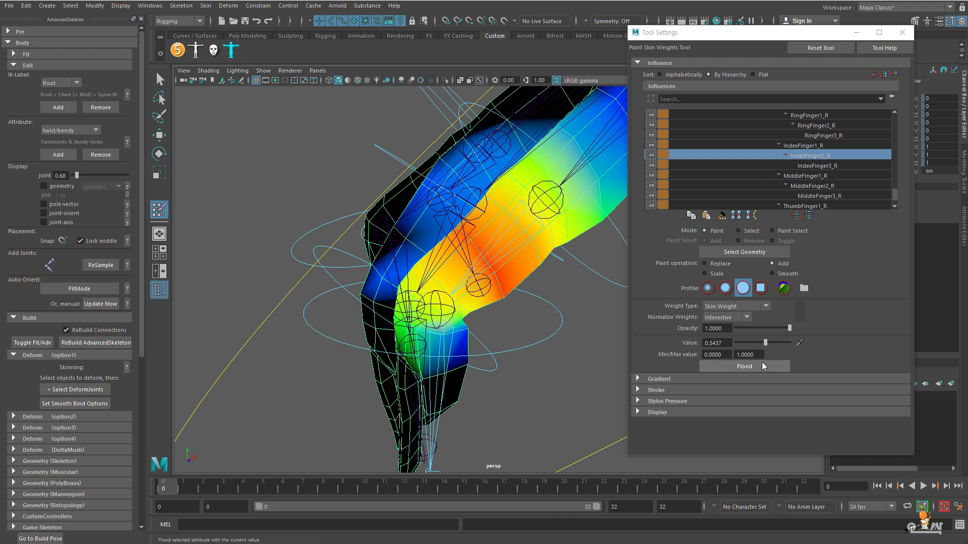
{"action": "left_click_drag", "start_coordinate": [764, 343], "coordinate": [789, 344]}
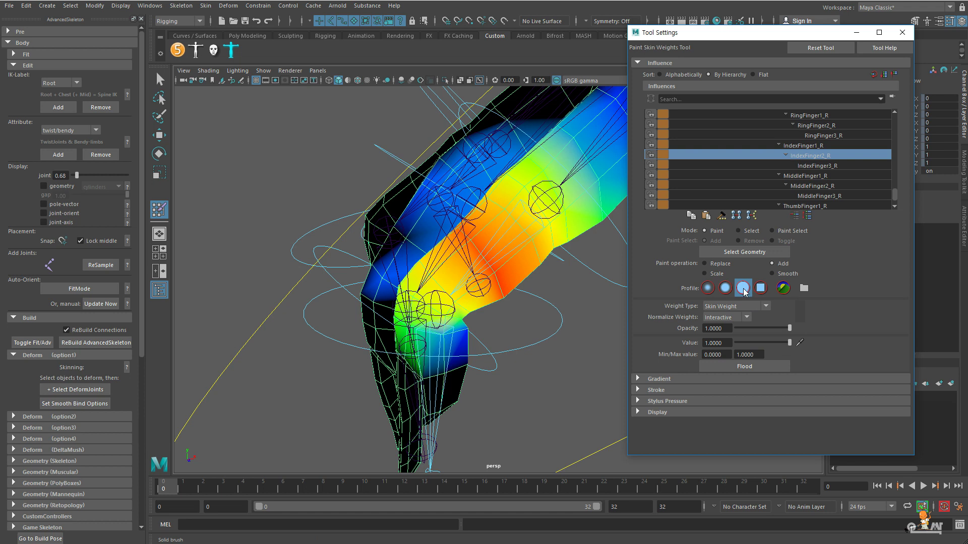
{"action": "key", "text": "b"}
- Add IndexFinger2_R weight at full value along the middle segment of the index finger
{"action": "mouse_move", "coordinate": [487, 257]}
{"action": "left_mouse_down"}
{"action": "mouse_move", "coordinate": [560, 298]}
{"action": "mouse_move", "coordinate": [575, 292]}
{"action": "left_mouse_up"}
{"action": "mouse_move", "coordinate": [481, 277]}
{"action": "left_mouse_down"}
{"action": "mouse_move", "coordinate": [504, 287]}
{"action": "mouse_move", "coordinate": [488, 307]}
{"action": "mouse_move", "coordinate": [371, 244]}
{"action": "mouse_move", "coordinate": [296, 168]}
{"action": "left_mouse_up"}
{"action": "left_click_drag", "start_coordinate": [338, 252], "coordinate": [441, 334], "text": "alt"}
{"action": "right_click_drag", "start_coordinate": [441, 334], "coordinate": [660, 384], "text": "alt"}
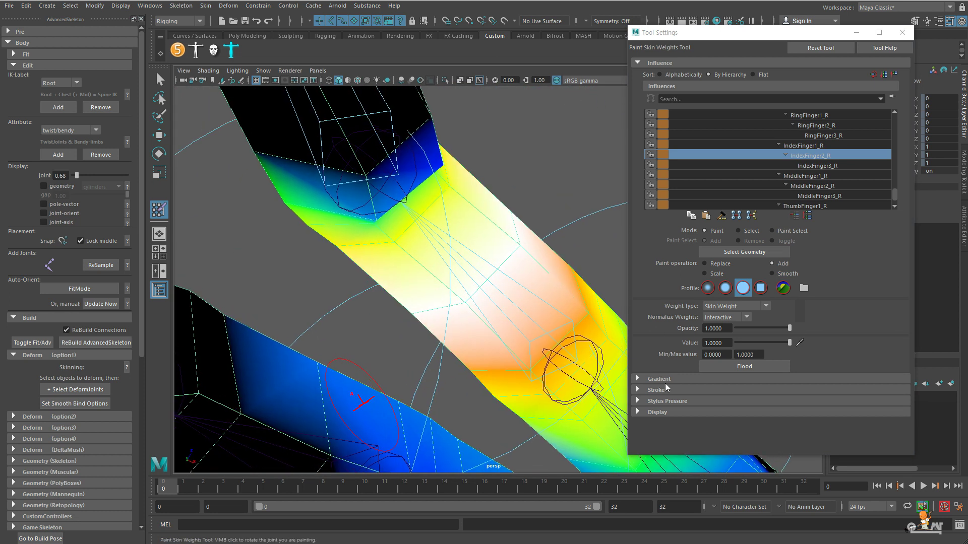
{"action": "left_click_drag", "start_coordinate": [661, 384], "coordinate": [583, 320], "text": "alt"}
{"action": "left_click_drag", "start_coordinate": [435, 346], "coordinate": [452, 328], "text": "alt"}
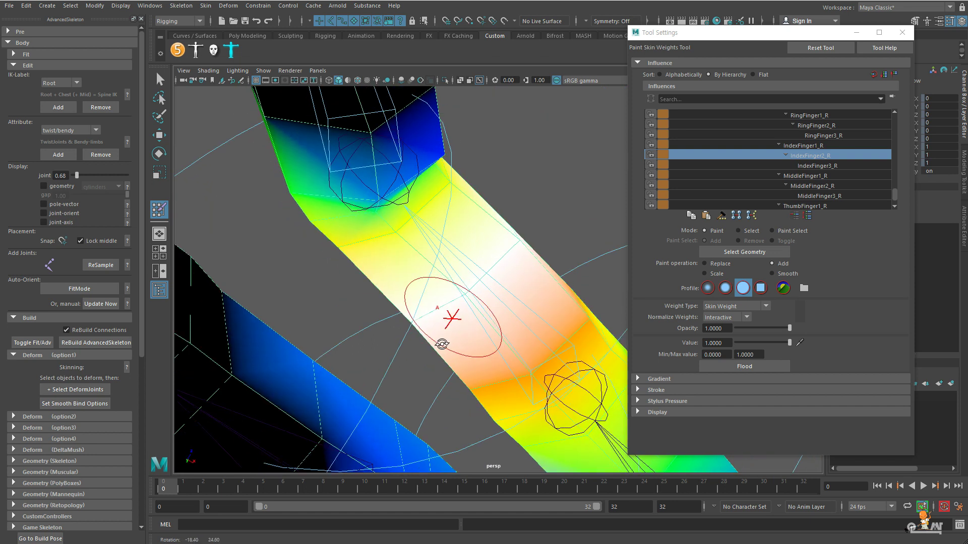
- Set the brush value to 0.2913 and build up IndexFinger2_R weight on the inner bend beside the last joint
{"action": "right_click_drag", "start_coordinate": [451, 328], "coordinate": [583, 335], "text": "alt"}
{"action": "mouse_move", "coordinate": [583, 334]}
{"action": "left_mouse_down", "text": "alt"}
{"action": "mouse_move", "coordinate": [525, 395]}
{"action": "mouse_move", "coordinate": [371, 351]}
{"action": "mouse_move", "coordinate": [407, 358]}
{"action": "mouse_move", "coordinate": [384, 356]}
{"action": "left_mouse_up", "text": "alt"}
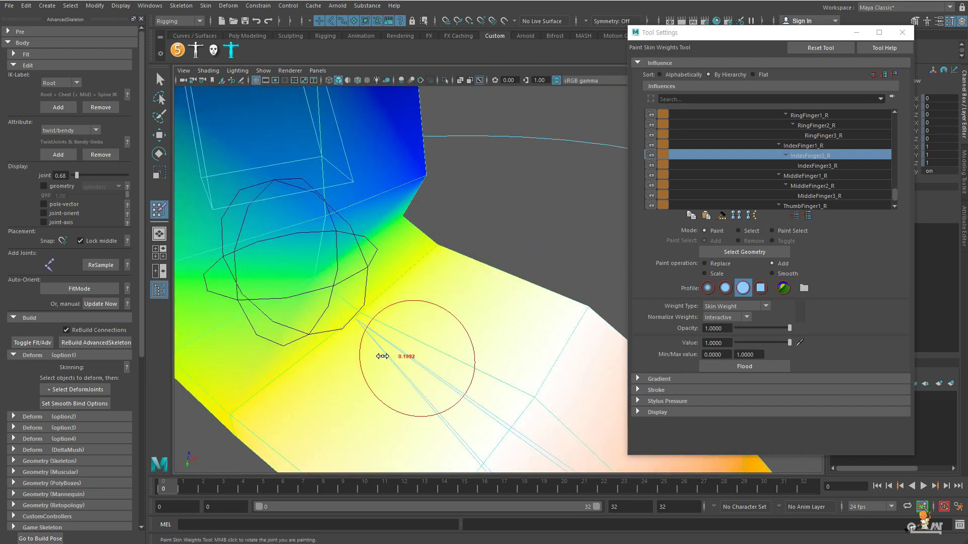
{"action": "left_click", "coordinate": [751, 342]}
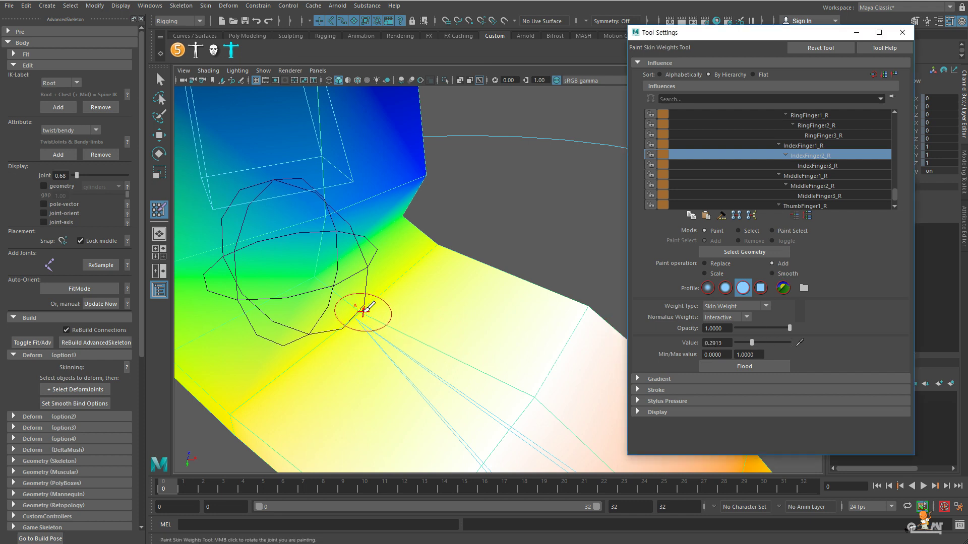
{"action": "mouse_move", "coordinate": [390, 323]}
{"action": "left_mouse_down", "text": "alt"}
{"action": "mouse_move", "coordinate": [410, 298]}
{"action": "mouse_move", "coordinate": [395, 294]}
{"action": "mouse_move", "coordinate": [568, 261]}
{"action": "mouse_move", "coordinate": [557, 272]}
{"action": "mouse_move", "coordinate": [399, 302]}
{"action": "mouse_move", "coordinate": [408, 267]}
{"action": "mouse_move", "coordinate": [428, 283]}
{"action": "mouse_move", "coordinate": [525, 279]}
{"action": "left_mouse_up", "text": "alt"}
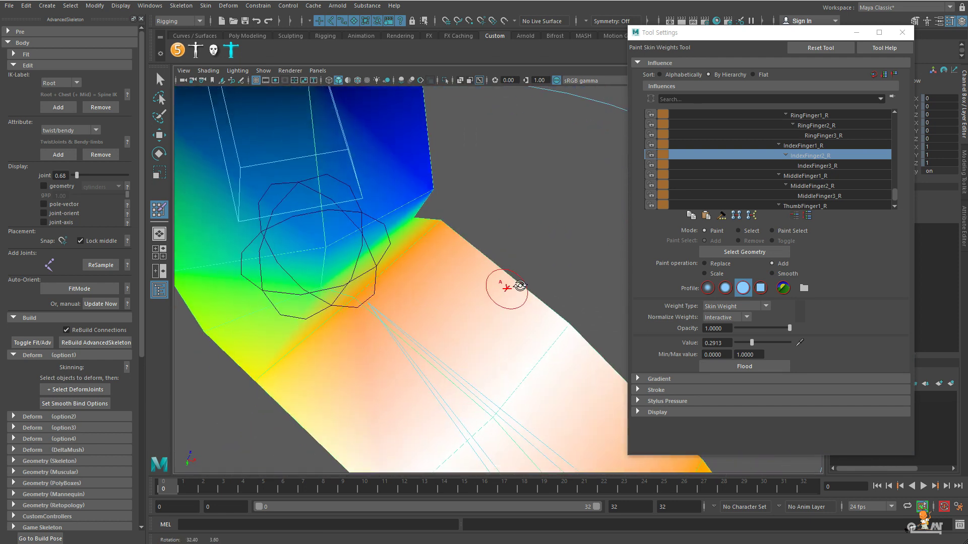
{"action": "left_click_drag", "start_coordinate": [346, 302], "coordinate": [413, 276], "text": "alt"}
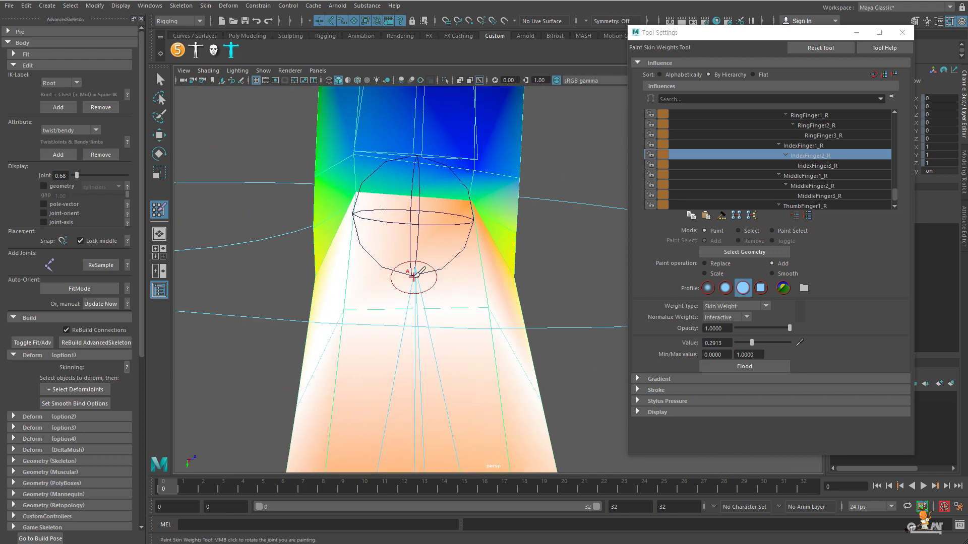
{"action": "mouse_move", "coordinate": [521, 303]}
{"action": "left_mouse_down", "text": "alt"}
{"action": "mouse_move", "coordinate": [324, 253]}
{"action": "mouse_move", "coordinate": [422, 238]}
{"action": "mouse_move", "coordinate": [453, 279]}
{"action": "mouse_move", "coordinate": [478, 283]}
{"action": "mouse_move", "coordinate": [343, 263]}
{"action": "left_mouse_up", "text": "alt"}
{"action": "left_click_drag", "start_coordinate": [484, 274], "coordinate": [554, 222], "text": "alt"}
- Erase the stray IndexFinger2_R weight from the middle finger using Replace with the value at 1
{"action": "middle_click_drag", "start_coordinate": [555, 223], "coordinate": [455, 232], "text": "alt"}
{"action": "mouse_move", "coordinate": [456, 232]}
{"action": "left_mouse_down", "text": "alt"}
{"action": "mouse_move", "coordinate": [458, 264]}
{"action": "mouse_move", "coordinate": [544, 223]}
{"action": "mouse_move", "coordinate": [444, 248]}
{"action": "mouse_move", "coordinate": [311, 256]}
{"action": "mouse_move", "coordinate": [356, 309]}
{"action": "mouse_move", "coordinate": [391, 300]}
{"action": "mouse_move", "coordinate": [461, 316]}
{"action": "left_mouse_up", "text": "alt"}
{"action": "left_click_drag", "start_coordinate": [441, 277], "coordinate": [539, 292], "text": "alt"}
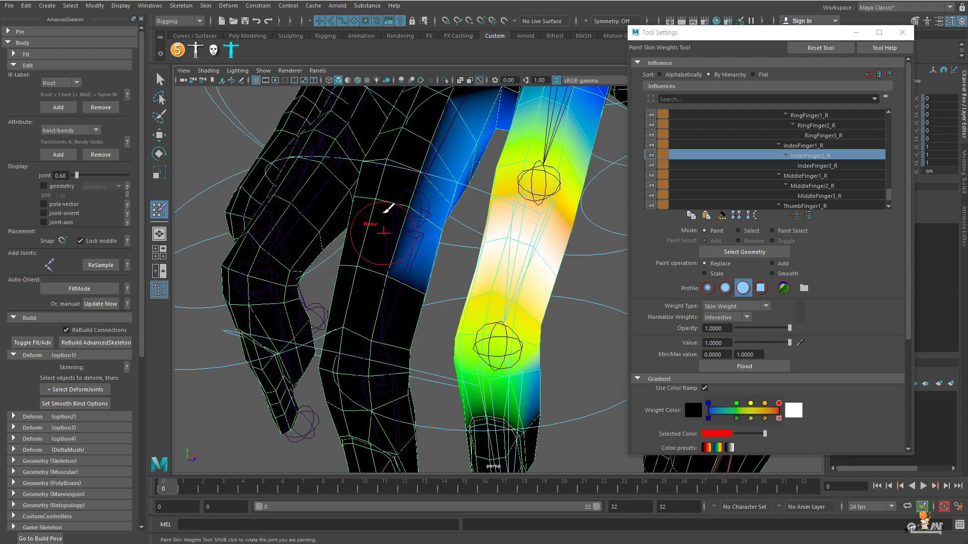
{"action": "left_click_drag", "start_coordinate": [441, 205], "coordinate": [522, 390], "text": "alt"}
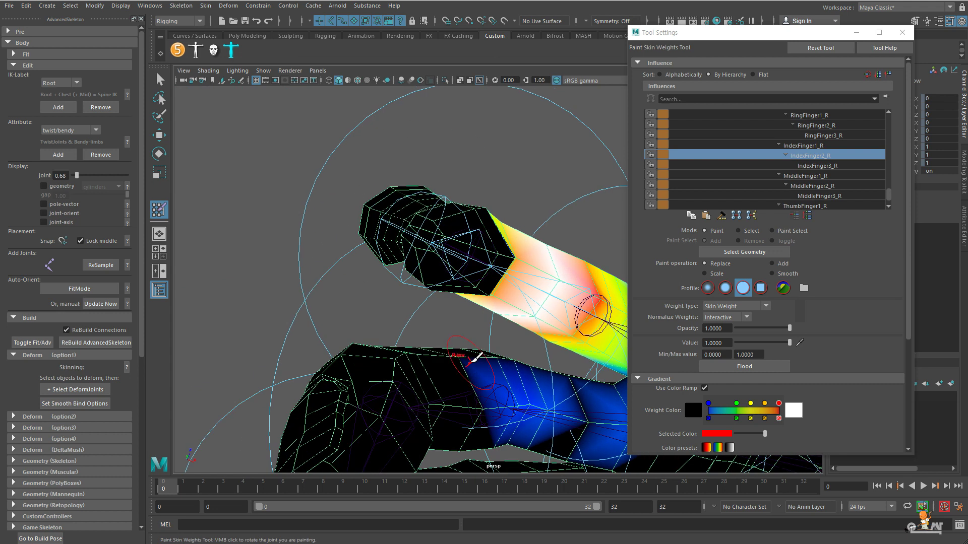
{"action": "right_click_drag", "start_coordinate": [515, 424], "coordinate": [393, 347], "text": "alt"}
{"action": "left_click_drag", "start_coordinate": [393, 348], "coordinate": [531, 411], "text": "alt"}
{"action": "middle_click_drag", "start_coordinate": [526, 403], "coordinate": [524, 348], "text": "alt"}
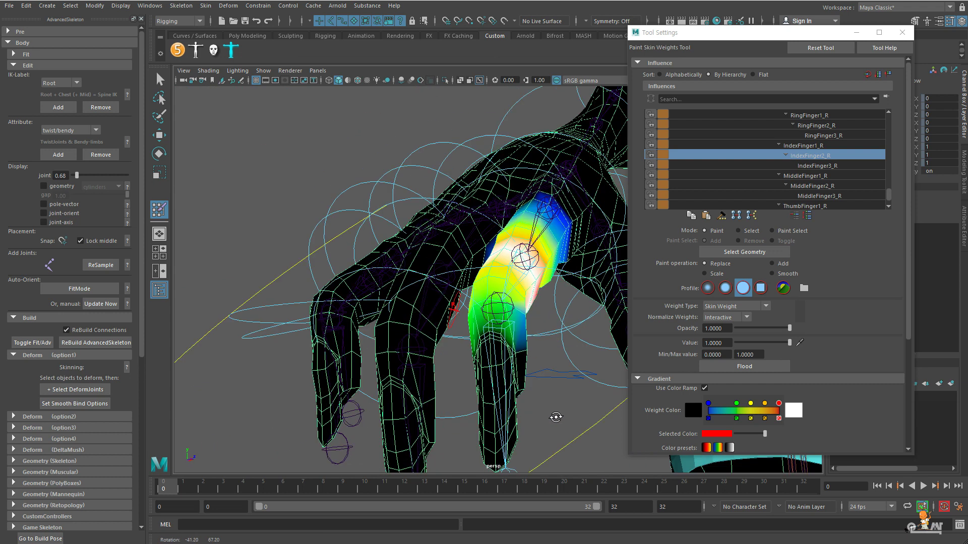
- Pick the joint influence on the index finger for further painting and choose the Solid brush profile
{"action": "right_click_drag", "start_coordinate": [485, 302], "coordinate": [486, 275]}
{"action": "mouse_move", "coordinate": [514, 332]}
{"action": "left_mouse_down", "text": "alt"}
{"action": "mouse_move", "coordinate": [464, 353]}
{"action": "mouse_move", "coordinate": [410, 303]}
{"action": "mouse_move", "coordinate": [509, 225]}
{"action": "left_mouse_up", "text": "alt"}
{"action": "right_click", "coordinate": [513, 219]}
{"action": "right_click_drag", "start_coordinate": [513, 219], "coordinate": [513, 194]}
{"action": "left_click_drag", "start_coordinate": [513, 194], "coordinate": [497, 305], "text": "alt"}
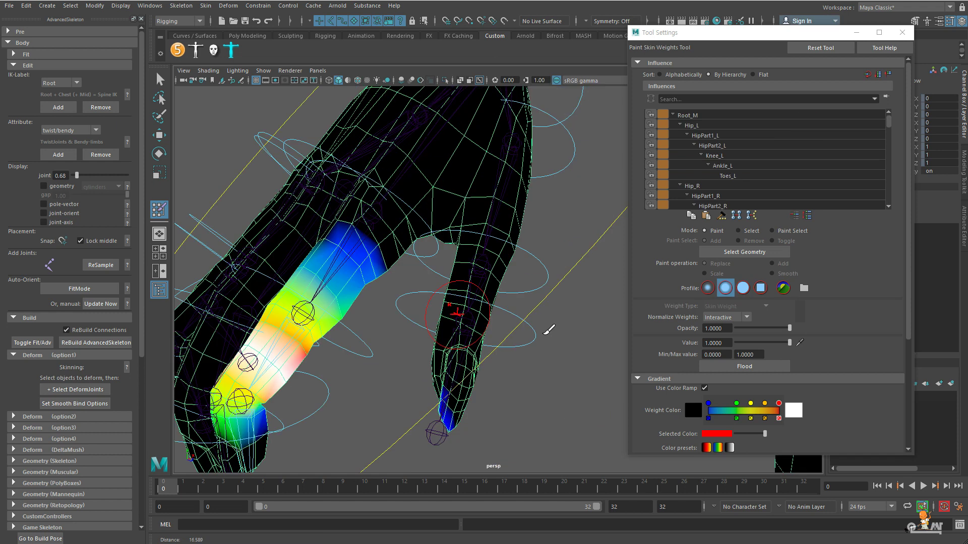
{"action": "left_click_drag", "start_coordinate": [545, 333], "coordinate": [580, 263], "text": "alt"}
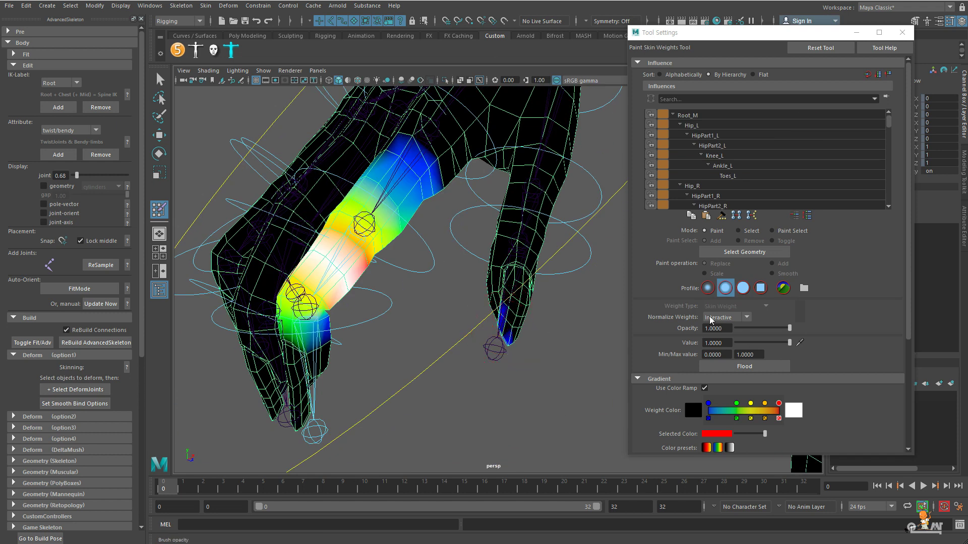
{"action": "left_click", "coordinate": [743, 287]}
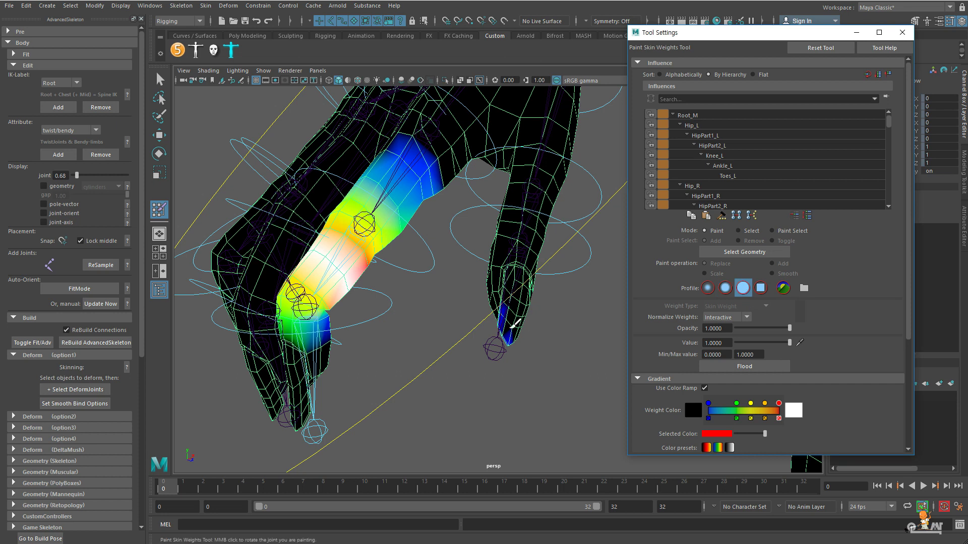
- Erase the excess joint influence from the upper part of the index finger, beyond its middle segment
{"action": "left_click_drag", "start_coordinate": [502, 314], "coordinate": [587, 308], "text": "alt"}
{"action": "left_click_drag", "start_coordinate": [423, 321], "coordinate": [387, 250], "text": "alt"}
{"action": "left_click_drag", "start_coordinate": [349, 192], "coordinate": [377, 179], "text": "ctrl"}
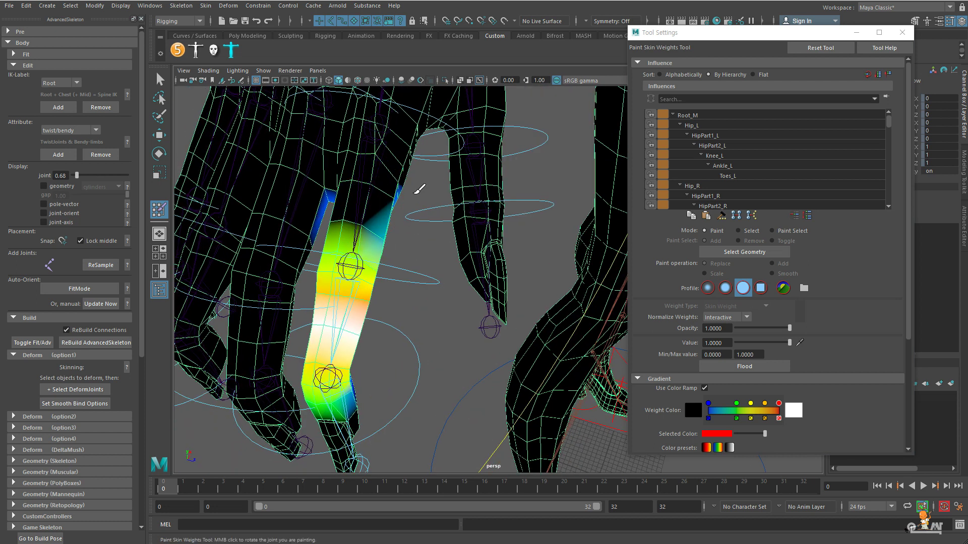
{"action": "left_click_drag", "start_coordinate": [435, 232], "coordinate": [361, 282], "text": "alt"}
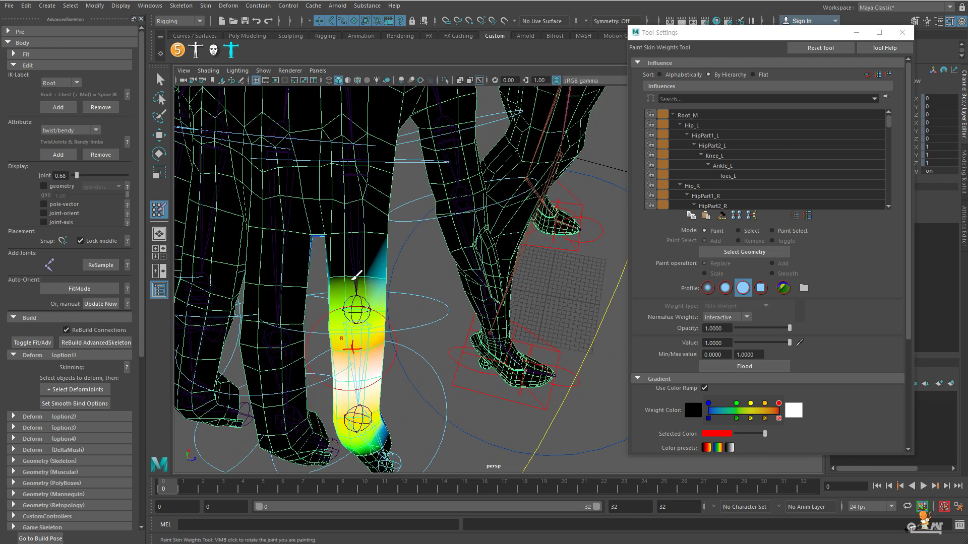
{"action": "mouse_move", "coordinate": [320, 215]}
{"action": "left_mouse_down", "text": "alt"}
{"action": "mouse_move", "coordinate": [318, 191]}
{"action": "mouse_move", "coordinate": [265, 177]}
{"action": "mouse_move", "coordinate": [282, 130]}
{"action": "mouse_move", "coordinate": [503, 389]}
{"action": "left_mouse_up", "text": "alt"}
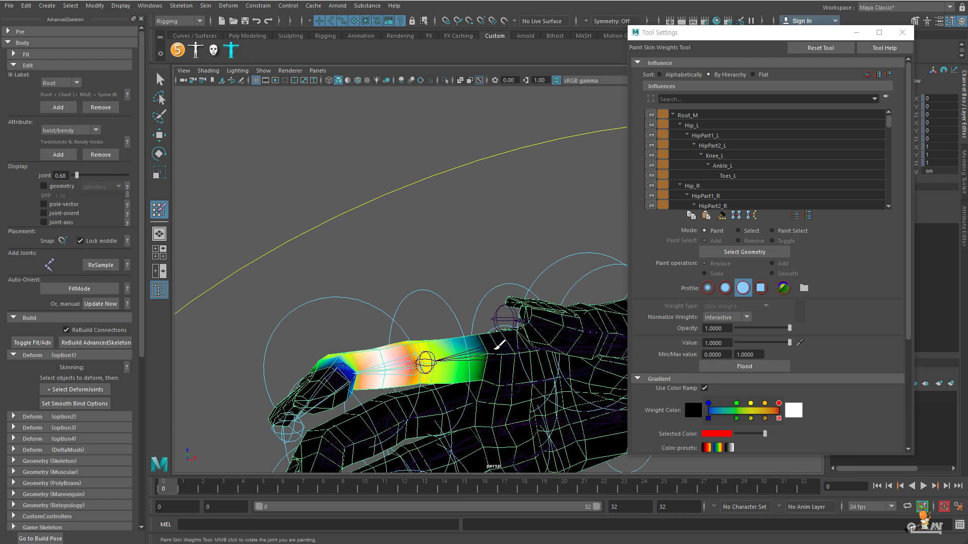
- Pick the MiddleFinger3_R influence on the tip segment of the middle finger for painting
{"action": "left_click_drag", "start_coordinate": [489, 343], "coordinate": [488, 275], "text": "alt"}
{"action": "mouse_move", "coordinate": [484, 320]}
{"action": "left_mouse_down", "text": "alt"}
{"action": "mouse_move", "coordinate": [558, 339]}
{"action": "mouse_move", "coordinate": [579, 320]}
{"action": "left_mouse_up", "text": "alt"}
{"action": "mouse_move", "coordinate": [352, 269]}
{"action": "left_mouse_down", "text": "alt"}
{"action": "mouse_move", "coordinate": [384, 186]}
{"action": "mouse_move", "coordinate": [421, 190]}
{"action": "mouse_move", "coordinate": [418, 250]}
{"action": "mouse_move", "coordinate": [378, 272]}
{"action": "mouse_move", "coordinate": [383, 292]}
{"action": "mouse_move", "coordinate": [358, 310]}
{"action": "mouse_move", "coordinate": [391, 272]}
{"action": "mouse_move", "coordinate": [318, 302]}
{"action": "left_mouse_up", "text": "alt"}
{"action": "mouse_move", "coordinate": [318, 302]}
{"action": "right_mouse_down", "text": "alt"}
{"action": "mouse_move", "coordinate": [442, 374]}
{"action": "mouse_move", "coordinate": [327, 280]}
{"action": "right_mouse_up", "text": "alt"}
{"action": "right_click_drag", "start_coordinate": [429, 319], "coordinate": [298, 309], "text": "alt"}
{"action": "mouse_move", "coordinate": [298, 309]}
{"action": "left_mouse_down", "text": "alt"}
{"action": "mouse_move", "coordinate": [320, 315]}
{"action": "mouse_move", "coordinate": [324, 272]}
{"action": "left_mouse_up", "text": "alt"}
{"action": "left_click_drag", "start_coordinate": [315, 323], "coordinate": [361, 346], "text": "alt"}
{"action": "mouse_move", "coordinate": [283, 305]}
{"action": "right_mouse_down"}
{"action": "mouse_move", "coordinate": [293, 328]}
{"action": "mouse_move", "coordinate": [252, 376]}
{"action": "mouse_move", "coordinate": [262, 383]}
{"action": "right_mouse_up"}
{"action": "left_click_drag", "start_coordinate": [290, 328], "coordinate": [299, 337], "text": "alt"}
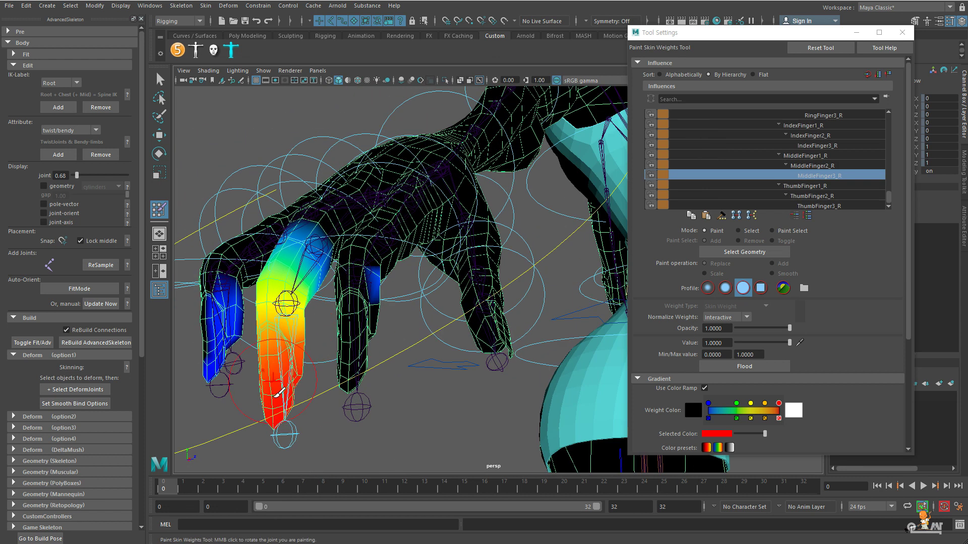
{"action": "left_click_drag", "start_coordinate": [279, 393], "coordinate": [373, 354], "text": "alt"}
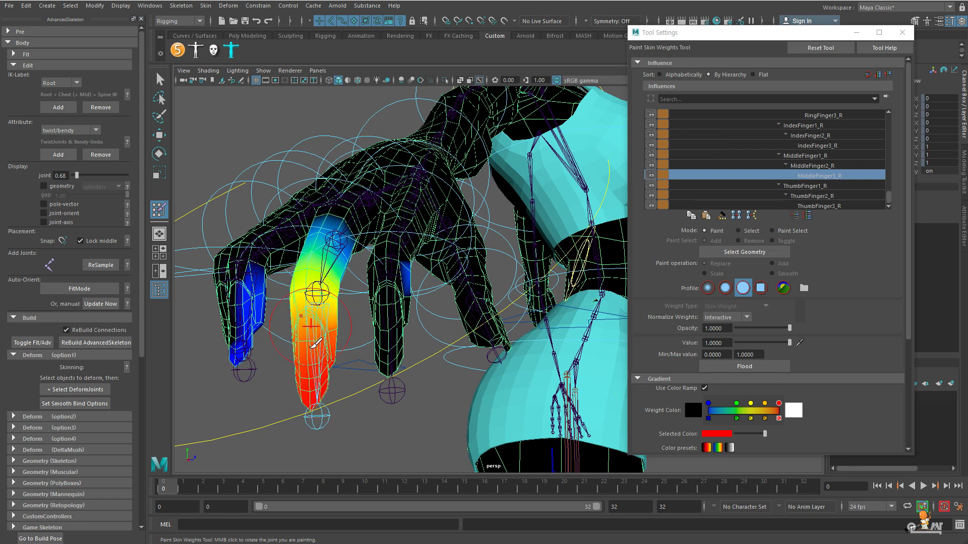
{"action": "right_click", "coordinate": [319, 314]}
{"action": "mouse_move", "coordinate": [390, 300]}
{"action": "right_mouse_down"}
{"action": "mouse_move", "coordinate": [323, 290]}
{"action": "mouse_move", "coordinate": [319, 308]}
{"action": "mouse_move", "coordinate": [320, 283]}
{"action": "right_mouse_up"}
- Paint MiddleFinger3_R weight over the middle fingertip using Replace at value 1, undoing one misplaced stroke
{"action": "mouse_move", "coordinate": [318, 372]}
{"action": "left_mouse_down"}
{"action": "mouse_move", "coordinate": [320, 384]}
{"action": "mouse_move", "coordinate": [375, 383]}
{"action": "left_mouse_up"}
{"action": "scroll", "coordinate": [292, 404], "scroll_direction": "up", "scroll_amount": 4}
{"action": "mouse_move", "coordinate": [291, 403]}
{"action": "left_mouse_down"}
{"action": "mouse_move", "coordinate": [280, 447]}
{"action": "mouse_move", "coordinate": [311, 421]}
{"action": "left_mouse_up"}
{"action": "key", "text": "ctrl+z"}
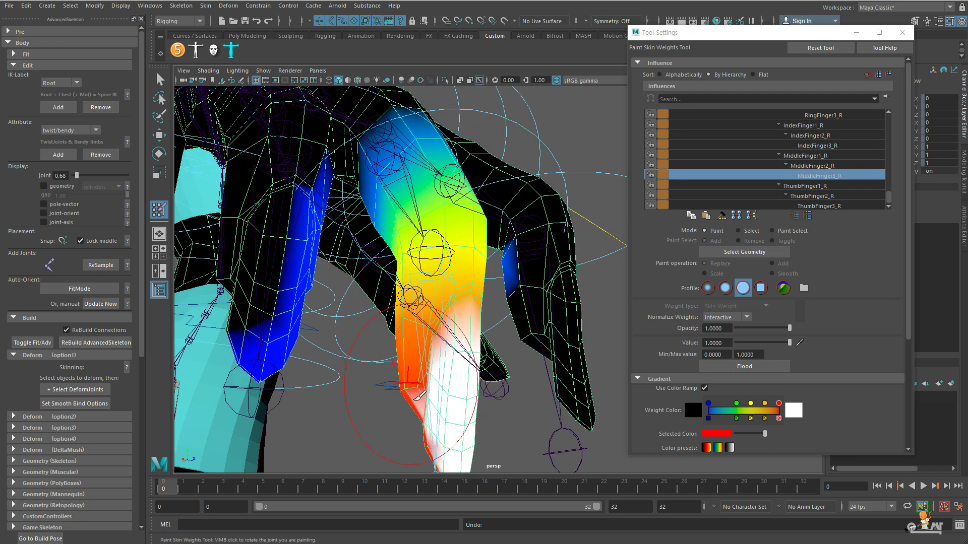
{"action": "left_click", "coordinate": [416, 398]}
{"action": "left_click", "coordinate": [439, 383]}
{"action": "left_click", "coordinate": [456, 382]}
- Fill the remaining sides of the middle fingertip with full MiddleFinger3_R weight up to just below the last joint
{"action": "left_click_drag", "start_coordinate": [458, 430], "coordinate": [403, 420], "text": "alt"}
{"action": "middle_click_drag", "start_coordinate": [403, 420], "coordinate": [555, 312], "text": "alt"}
{"action": "left_click", "coordinate": [391, 290]}
{"action": "mouse_move", "coordinate": [390, 307]}
{"action": "left_mouse_down", "text": "alt"}
{"action": "mouse_move", "coordinate": [367, 341]}
{"action": "mouse_move", "coordinate": [236, 326]}
{"action": "mouse_move", "coordinate": [252, 328]}
{"action": "left_mouse_up", "text": "alt"}
{"action": "mouse_move", "coordinate": [454, 384]}
{"action": "left_mouse_down"}
{"action": "mouse_move", "coordinate": [426, 406]}
{"action": "mouse_move", "coordinate": [426, 428]}
{"action": "mouse_move", "coordinate": [393, 404]}
{"action": "mouse_move", "coordinate": [434, 383]}
{"action": "left_mouse_up"}
{"action": "scroll", "coordinate": [433, 383], "scroll_direction": "up", "scroll_amount": 3}
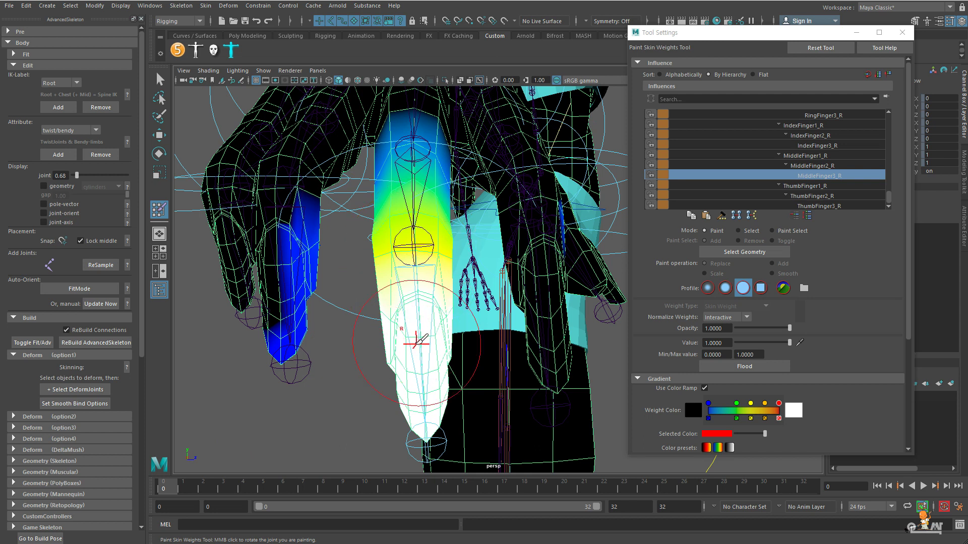
- Erase the stray MiddleFinger3_R weight from the fingers on both sides of the middle finger
{"action": "left_click_drag", "start_coordinate": [410, 400], "coordinate": [371, 403], "text": "alt"}
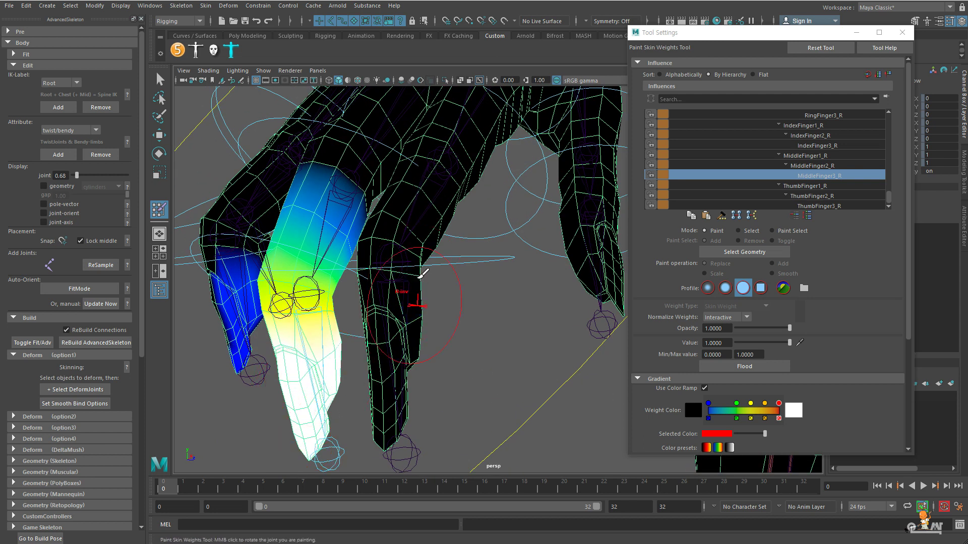
{"action": "mouse_move", "coordinate": [382, 344]}
{"action": "left_mouse_down", "text": "alt"}
{"action": "mouse_move", "coordinate": [403, 330]}
{"action": "mouse_move", "coordinate": [259, 281]}
{"action": "mouse_move", "coordinate": [262, 317]}
{"action": "mouse_move", "coordinate": [215, 322]}
{"action": "mouse_move", "coordinate": [229, 302]}
{"action": "mouse_move", "coordinate": [202, 265]}
{"action": "left_mouse_up", "text": "alt"}
{"action": "right_click_drag", "start_coordinate": [201, 264], "coordinate": [295, 391], "text": "alt"}
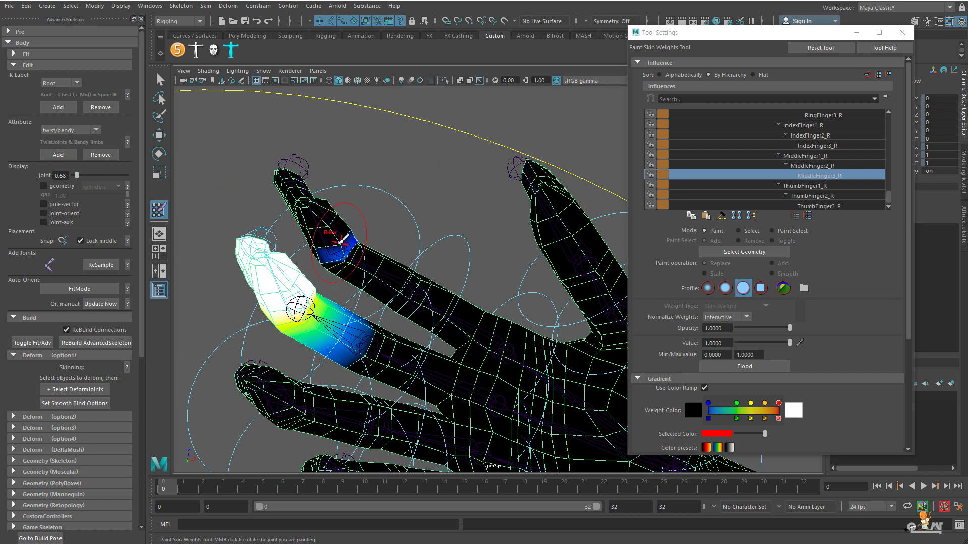
{"action": "mouse_move", "coordinate": [397, 259]}
{"action": "left_mouse_down", "text": "alt"}
{"action": "mouse_move", "coordinate": [519, 400]}
{"action": "mouse_move", "coordinate": [514, 383]}
{"action": "mouse_move", "coordinate": [471, 445]}
{"action": "mouse_move", "coordinate": [479, 452]}
{"action": "mouse_move", "coordinate": [501, 451]}
{"action": "mouse_move", "coordinate": [491, 426]}
{"action": "left_mouse_up", "text": "alt"}
{"action": "scroll", "coordinate": [491, 426], "scroll_direction": "up", "scroll_amount": 2}
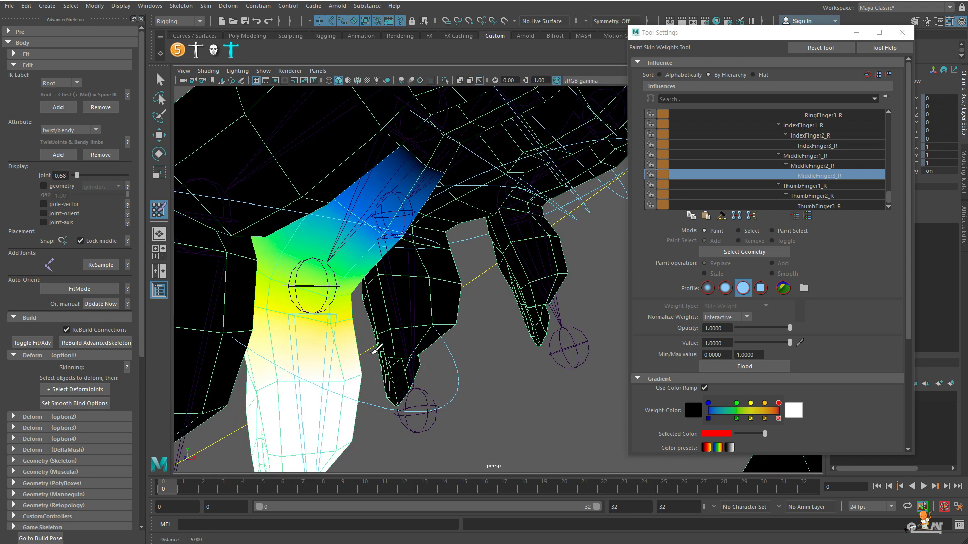
- Switch to Add with value 0.2621, shrink the brush, and build up MiddleFinger3_R weight just below the middle finger's last joint
{"action": "mouse_move", "coordinate": [307, 340]}
{"action": "left_mouse_down", "text": "alt"}
{"action": "mouse_move", "coordinate": [355, 366]}
{"action": "mouse_move", "coordinate": [419, 368]}
{"action": "left_mouse_up", "text": "alt"}
{"action": "left_click", "coordinate": [774, 266]}
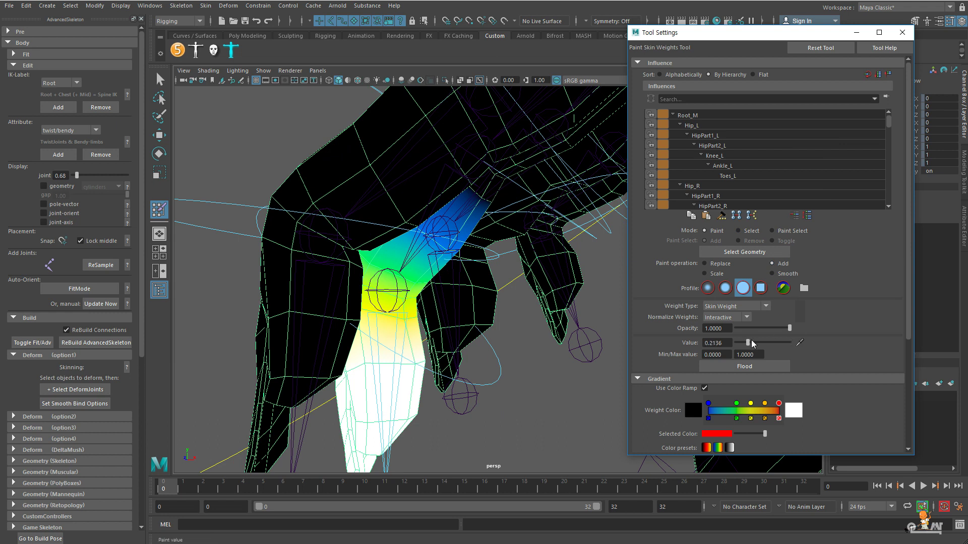
{"action": "scroll", "coordinate": [453, 320], "scroll_direction": "up", "scroll_amount": 6}
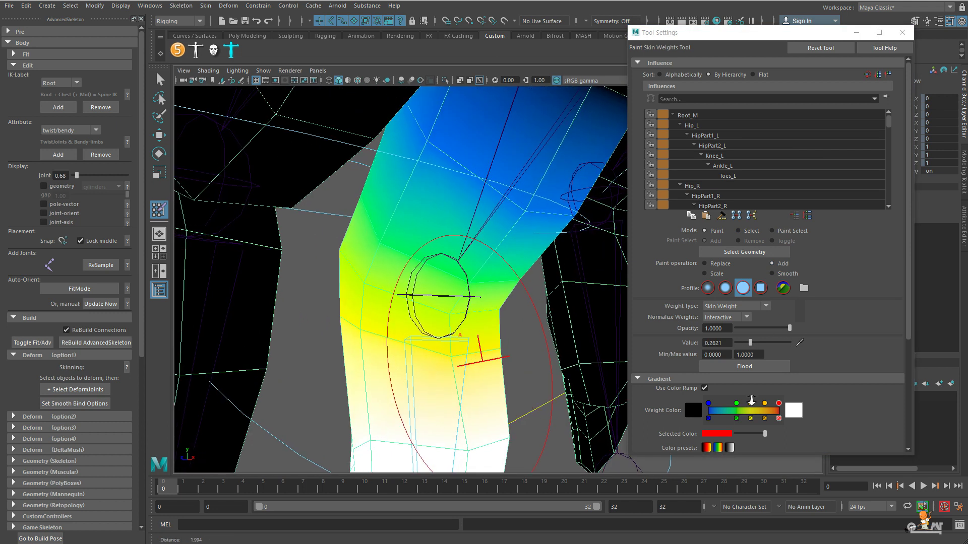
{"action": "left_click_drag", "start_coordinate": [435, 338], "coordinate": [383, 341]}
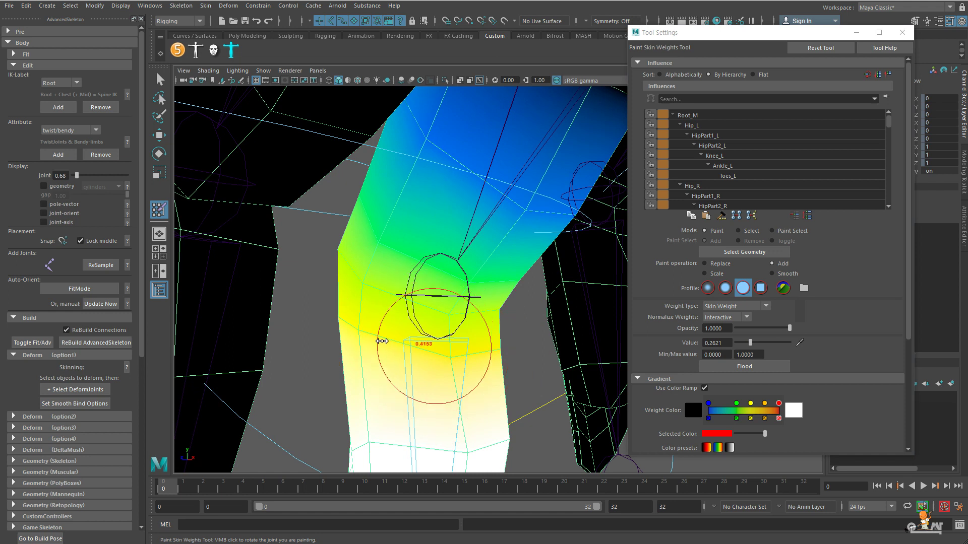
{"action": "mouse_move", "coordinate": [446, 362]}
{"action": "left_mouse_down", "text": "alt"}
{"action": "mouse_move", "coordinate": [473, 371]}
{"action": "mouse_move", "coordinate": [588, 326]}
{"action": "mouse_move", "coordinate": [555, 327]}
{"action": "left_mouse_up", "text": "alt"}
{"action": "left_click", "coordinate": [326, 328]}
{"action": "mouse_move", "coordinate": [332, 337]}
{"action": "left_mouse_down", "text": "alt"}
{"action": "mouse_move", "coordinate": [322, 336]}
{"action": "mouse_move", "coordinate": [355, 354]}
{"action": "mouse_move", "coordinate": [275, 314]}
{"action": "mouse_move", "coordinate": [359, 309]}
{"action": "mouse_move", "coordinate": [518, 274]}
{"action": "mouse_move", "coordinate": [479, 283]}
{"action": "mouse_move", "coordinate": [480, 252]}
{"action": "mouse_move", "coordinate": [443, 227]}
{"action": "mouse_move", "coordinate": [403, 262]}
{"action": "mouse_move", "coordinate": [361, 325]}
{"action": "left_mouse_up", "text": "alt"}
{"action": "left_click", "coordinate": [362, 351]}
{"action": "mouse_move", "coordinate": [475, 392]}
{"action": "left_mouse_down", "text": "alt"}
{"action": "mouse_move", "coordinate": [498, 409]}
{"action": "mouse_move", "coordinate": [451, 312]}
{"action": "left_mouse_up", "text": "alt"}
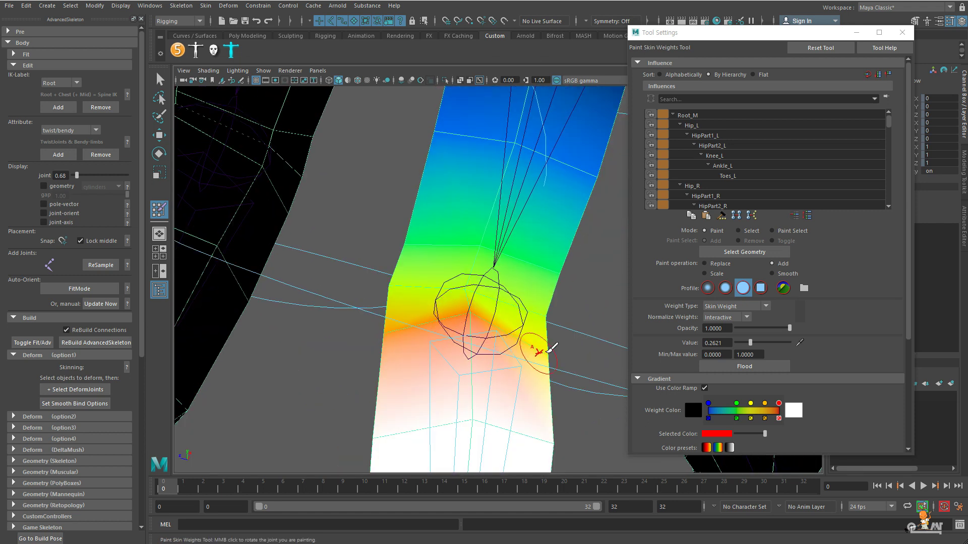
{"action": "mouse_move", "coordinate": [555, 346]}
{"action": "left_mouse_down", "text": "alt"}
{"action": "mouse_move", "coordinate": [525, 341]}
{"action": "mouse_move", "coordinate": [519, 307]}
{"action": "mouse_move", "coordinate": [454, 280]}
{"action": "mouse_move", "coordinate": [554, 285]}
{"action": "mouse_move", "coordinate": [581, 353]}
{"action": "mouse_move", "coordinate": [464, 270]}
{"action": "mouse_move", "coordinate": [482, 248]}
{"action": "mouse_move", "coordinate": [428, 253]}
{"action": "left_mouse_up", "text": "alt"}
{"action": "middle_click_drag", "start_coordinate": [428, 253], "coordinate": [286, 243], "text": "alt"}
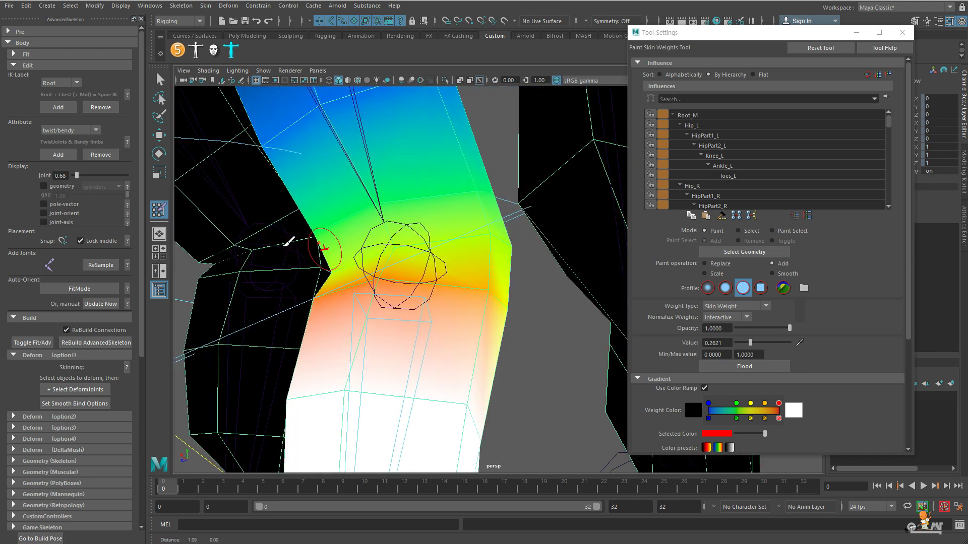
{"action": "scroll", "coordinate": [373, 184], "scroll_direction": "down", "scroll_amount": 5}
{"action": "middle_click_drag", "start_coordinate": [373, 184], "coordinate": [383, 249], "text": "alt"}
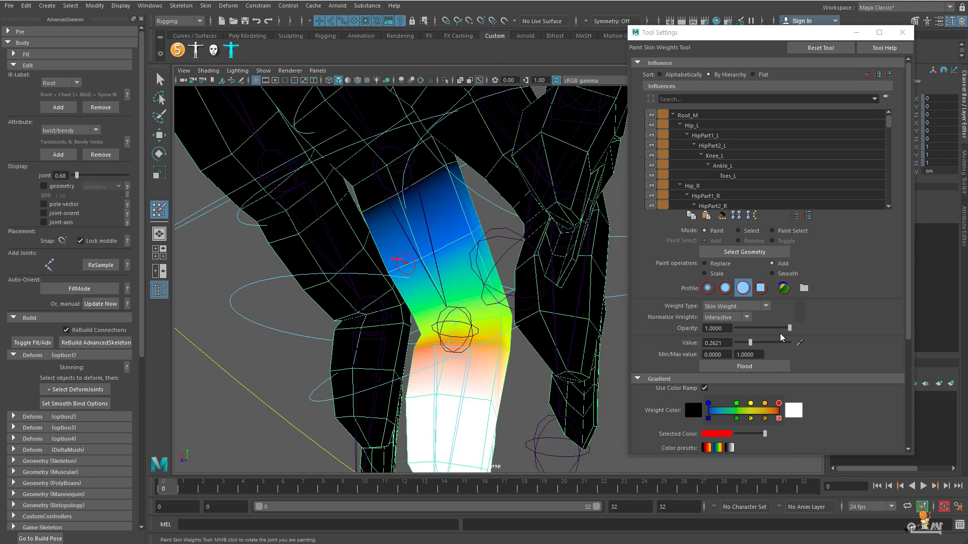
- Switch to Replace with value 1 and erase the MiddleFinger3_R weight from the upper part of the middle segment
{"action": "left_click_drag", "start_coordinate": [773, 343], "coordinate": [792, 342]}
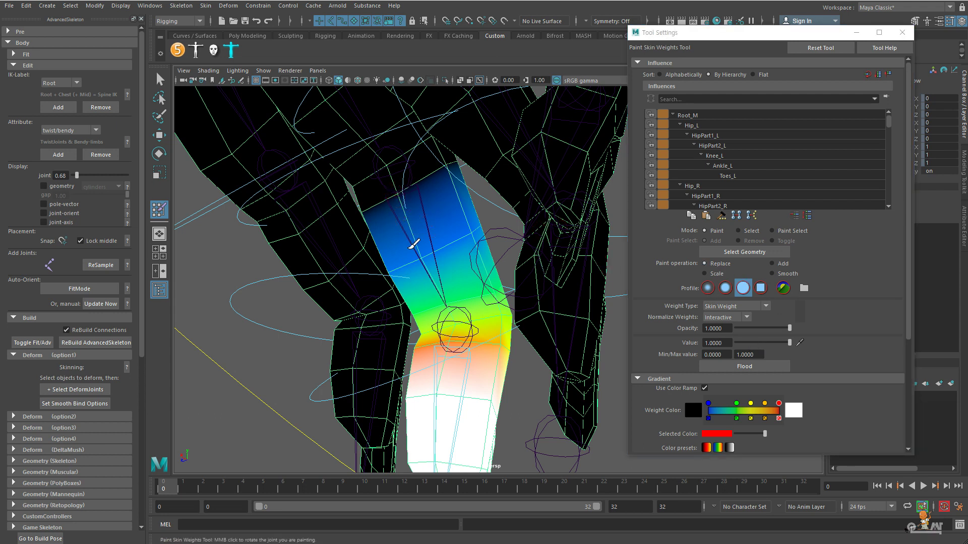
{"action": "left_click_drag", "start_coordinate": [426, 255], "coordinate": [475, 228]}
{"action": "left_click_drag", "start_coordinate": [387, 269], "coordinate": [439, 252]}
{"action": "left_click_drag", "start_coordinate": [484, 225], "coordinate": [622, 296], "text": "alt"}
{"action": "mouse_move", "coordinate": [575, 252]}
{"action": "left_mouse_down", "text": "alt"}
{"action": "mouse_move", "coordinate": [619, 272]}
{"action": "mouse_move", "coordinate": [460, 272]}
{"action": "left_mouse_up", "text": "alt"}
{"action": "left_click_drag", "start_coordinate": [382, 226], "coordinate": [345, 210]}
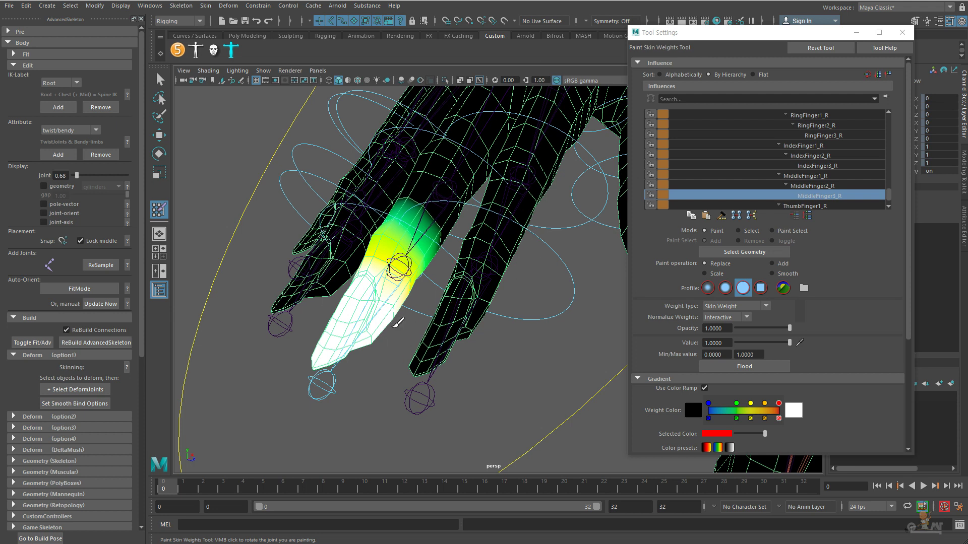
{"action": "left_click_drag", "start_coordinate": [399, 321], "coordinate": [418, 274], "text": "alt"}
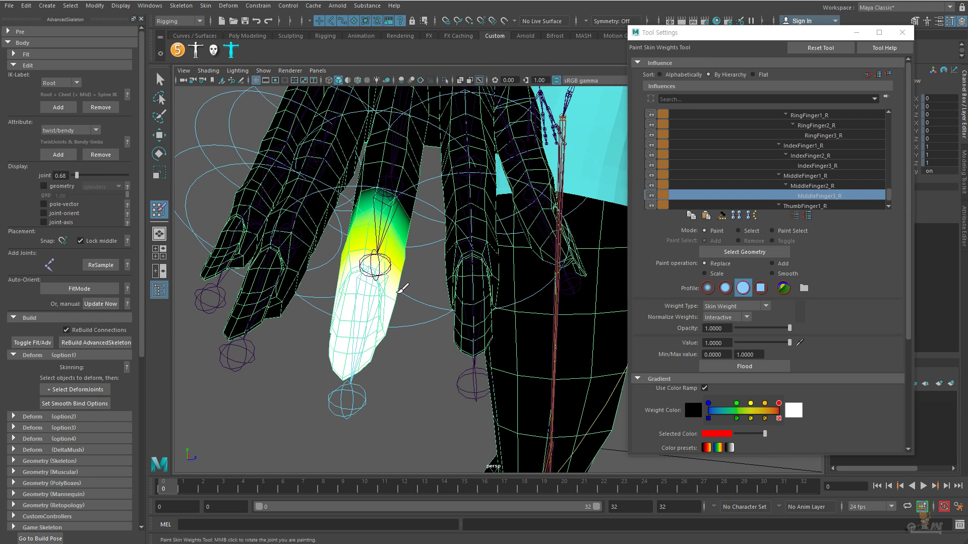
- Leave weight painting and rotate the last-joint controls of the middle finger and its neighbouring finger to test the deformation
{"action": "left_click", "coordinate": [160, 80]}
{"action": "left_click", "coordinate": [413, 327]}
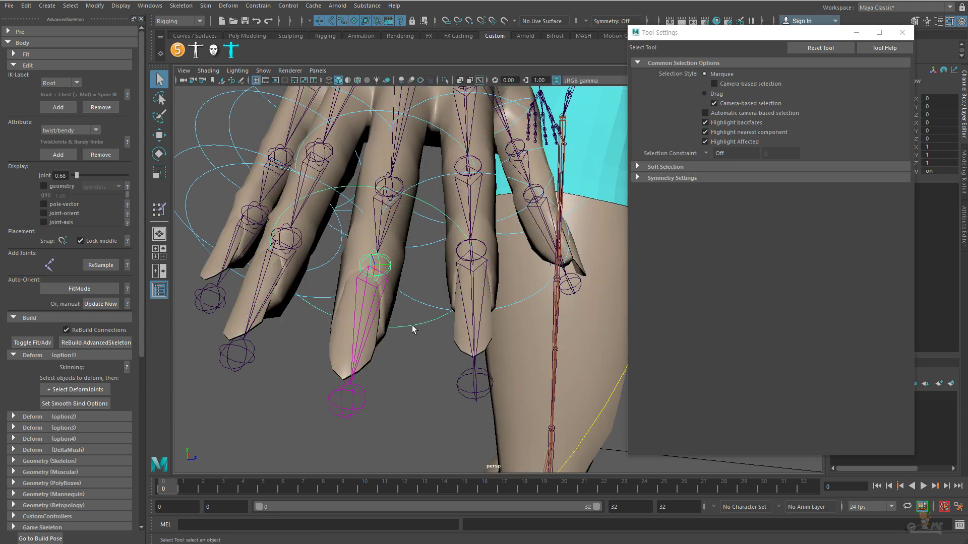
{"action": "key", "text": "e"}
{"action": "left_click_drag", "start_coordinate": [360, 255], "coordinate": [513, 324]}
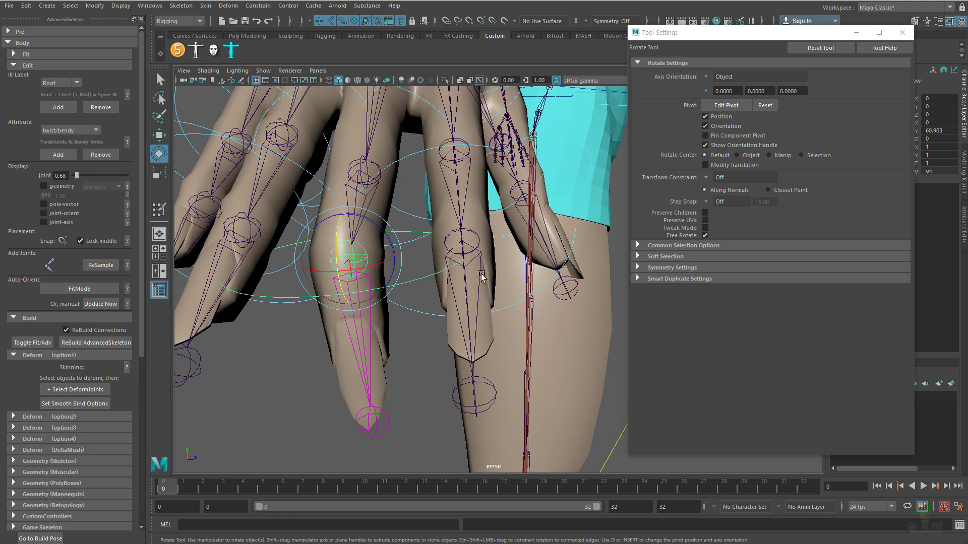
{"action": "left_click", "coordinate": [474, 254]}
{"action": "left_click_drag", "start_coordinate": [474, 255], "coordinate": [479, 273]}
- Open the biped picker and reset the rotated finger controls to the build pose
{"action": "left_click", "coordinate": [195, 50]}
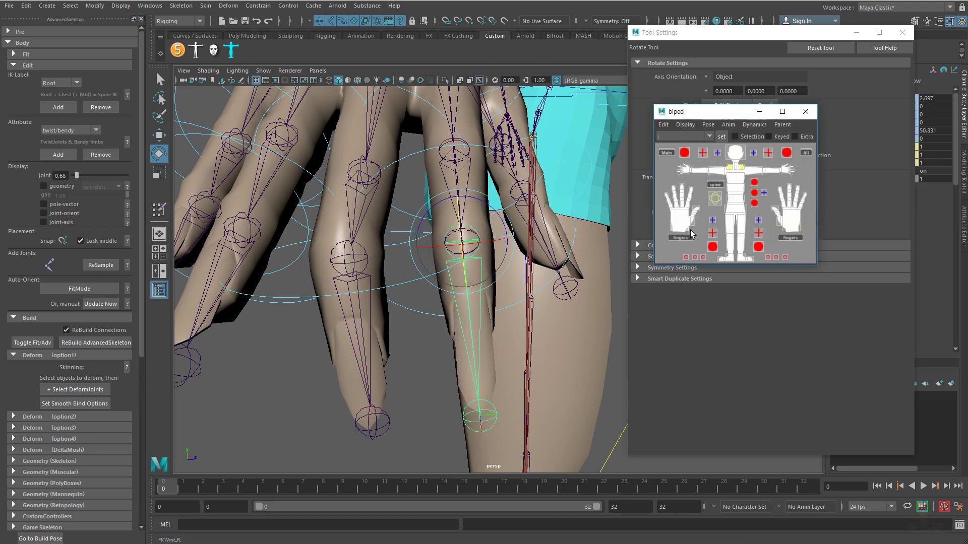
{"action": "left_click", "coordinate": [708, 124]}
{"action": "left_click", "coordinate": [721, 162]}
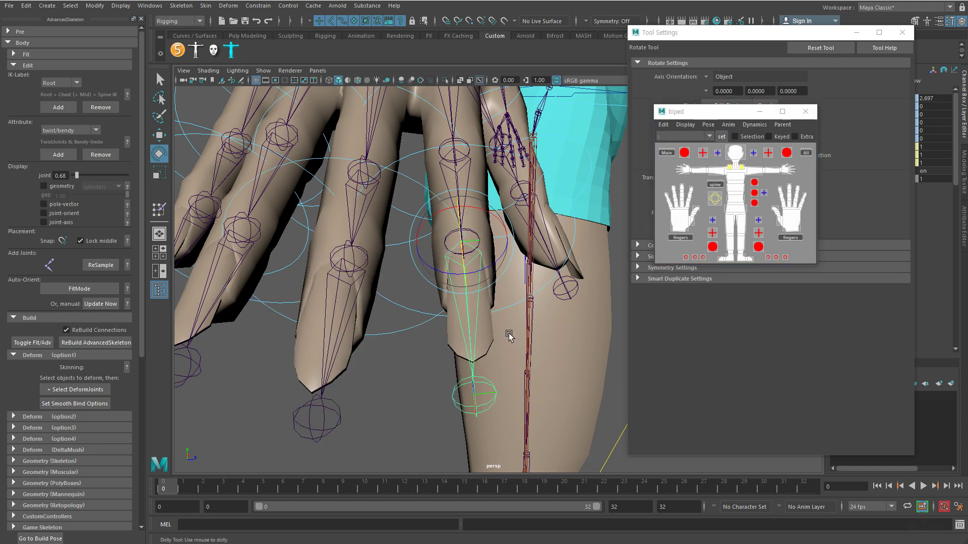
{"action": "right_click_drag", "start_coordinate": [514, 336], "coordinate": [449, 328], "text": "alt"}
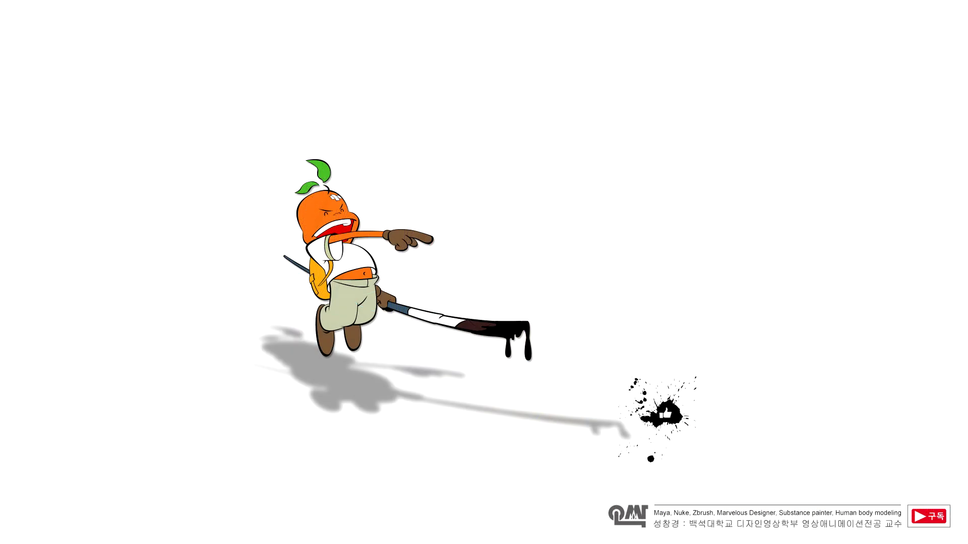